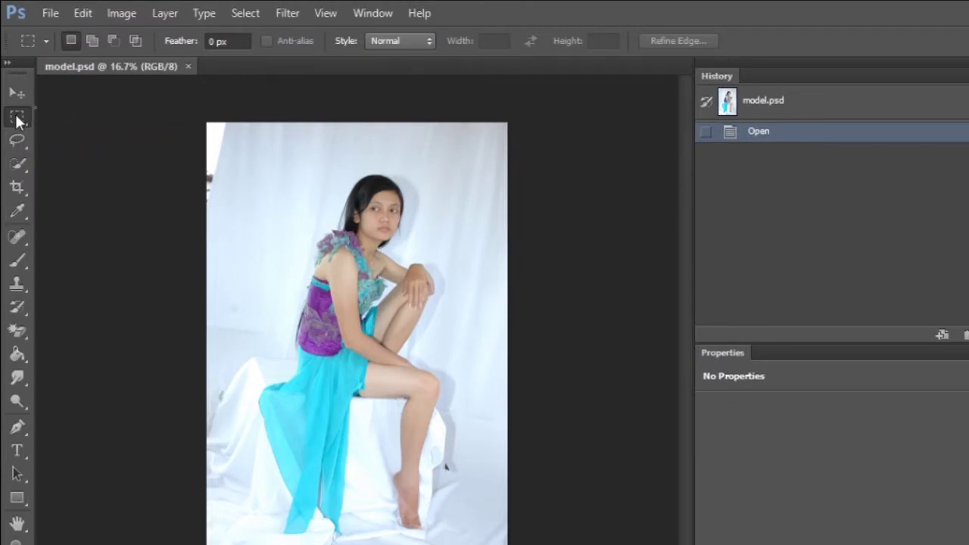
- Draw a rectangular marquee selection around the model, clear it, and repeat with a smaller one around her upper body
{"action": "left_click", "coordinate": [18, 119]}
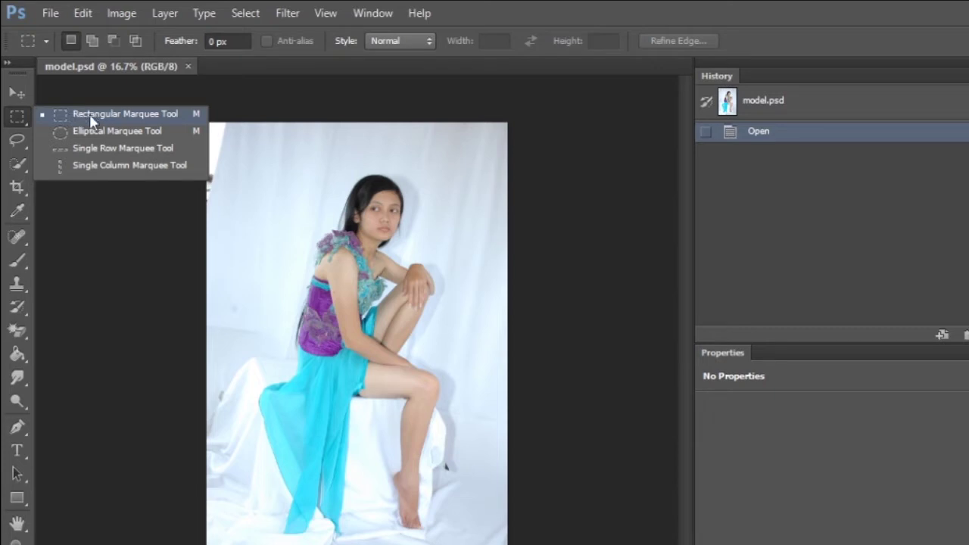
{"action": "left_click_drag", "start_coordinate": [255, 143], "coordinate": [465, 477]}
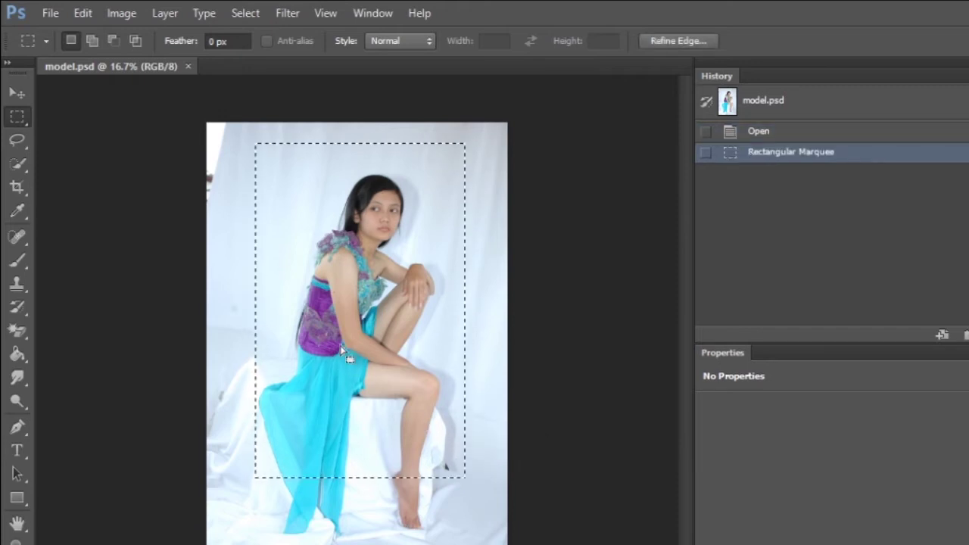
{"action": "left_click", "coordinate": [255, 212]}
{"action": "right_click", "coordinate": [19, 119]}
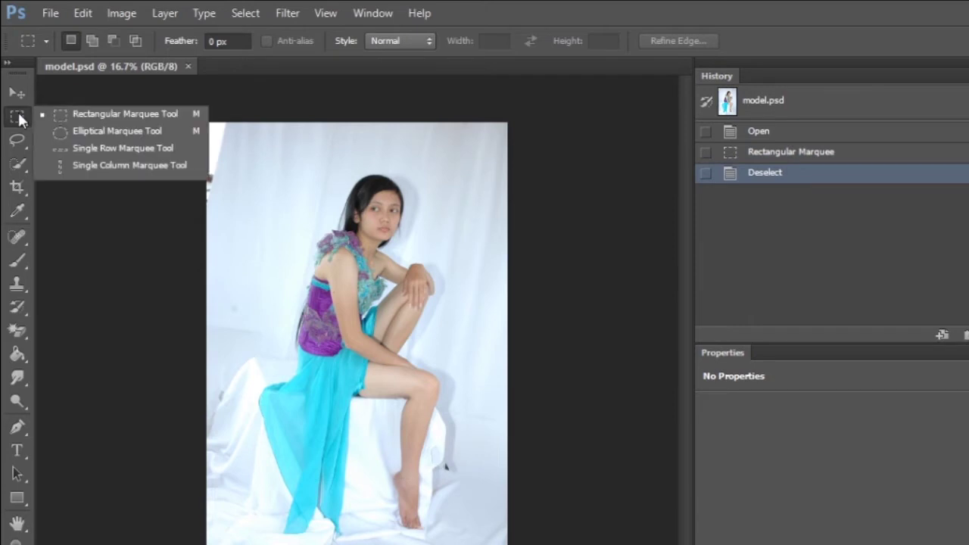
{"action": "left_click_drag", "start_coordinate": [291, 157], "coordinate": [442, 353]}
{"action": "left_click", "coordinate": [380, 320]}
- Draw an elliptical marquee selection around the model's upper body and clear it
{"action": "right_click", "coordinate": [19, 119]}
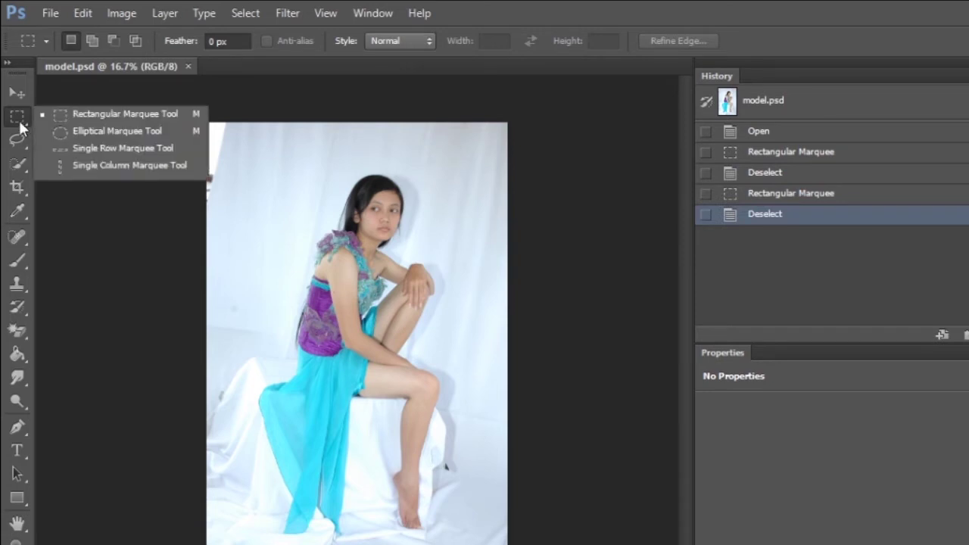
{"action": "left_click", "coordinate": [98, 134]}
{"action": "left_click_drag", "start_coordinate": [273, 150], "coordinate": [426, 323]}
{"action": "left_click", "coordinate": [392, 297]}
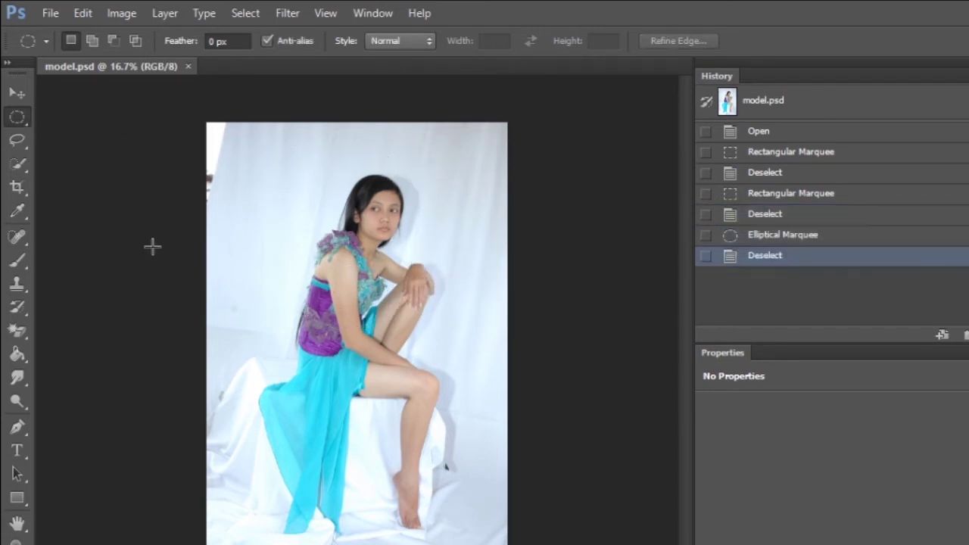
- Outline a closed four-sided selection across the model's upper body with the Polygonal Lasso Tool and clear it
{"action": "right_click", "coordinate": [19, 163]}
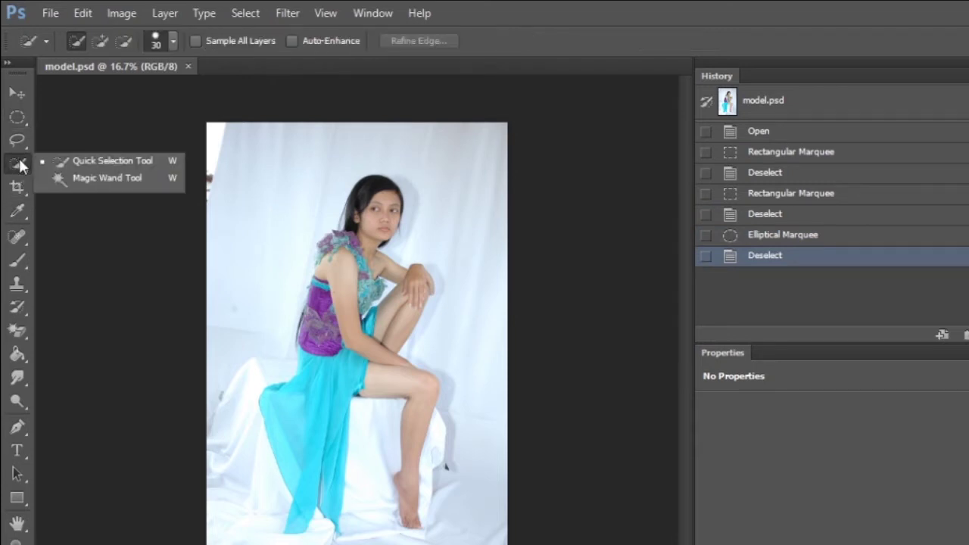
{"action": "left_click", "coordinate": [19, 143]}
{"action": "right_click", "coordinate": [20, 142]}
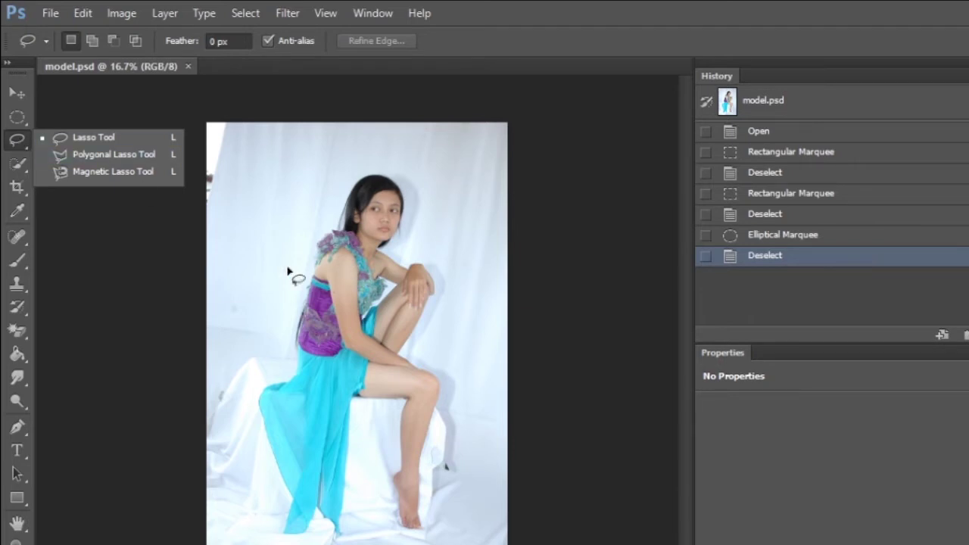
{"action": "left_click", "coordinate": [90, 155]}
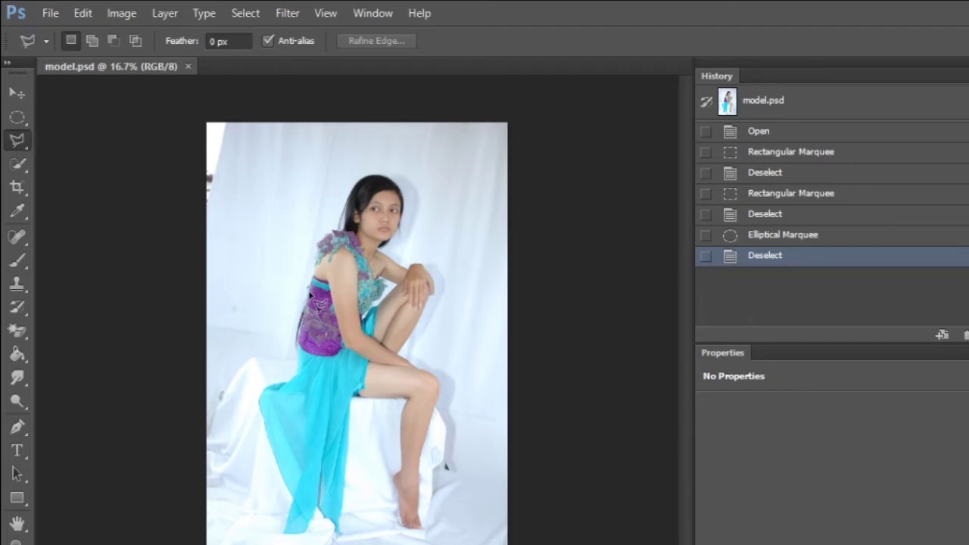
{"action": "left_click", "coordinate": [261, 255]}
{"action": "left_click", "coordinate": [328, 183]}
{"action": "left_click", "coordinate": [444, 239]}
{"action": "left_click", "coordinate": [380, 348]}
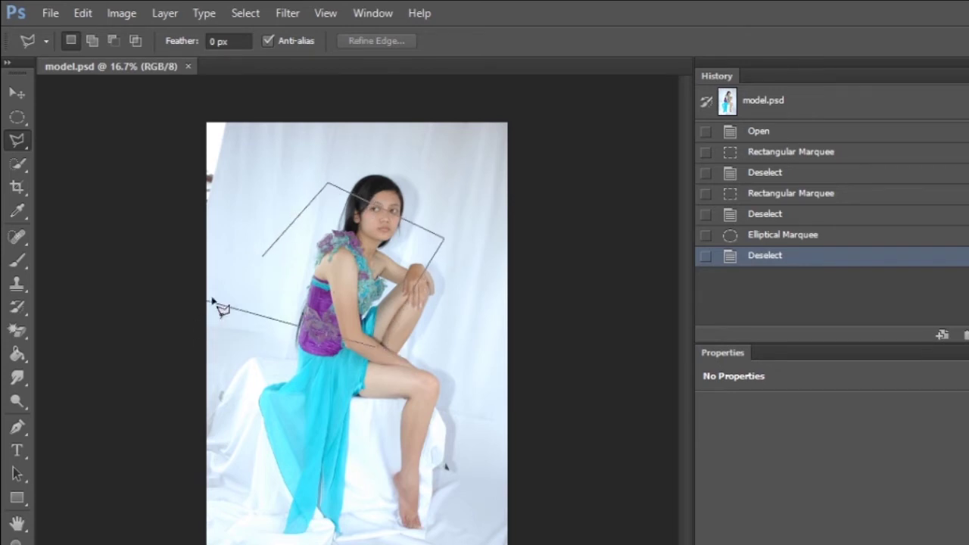
{"action": "left_click", "coordinate": [262, 255]}
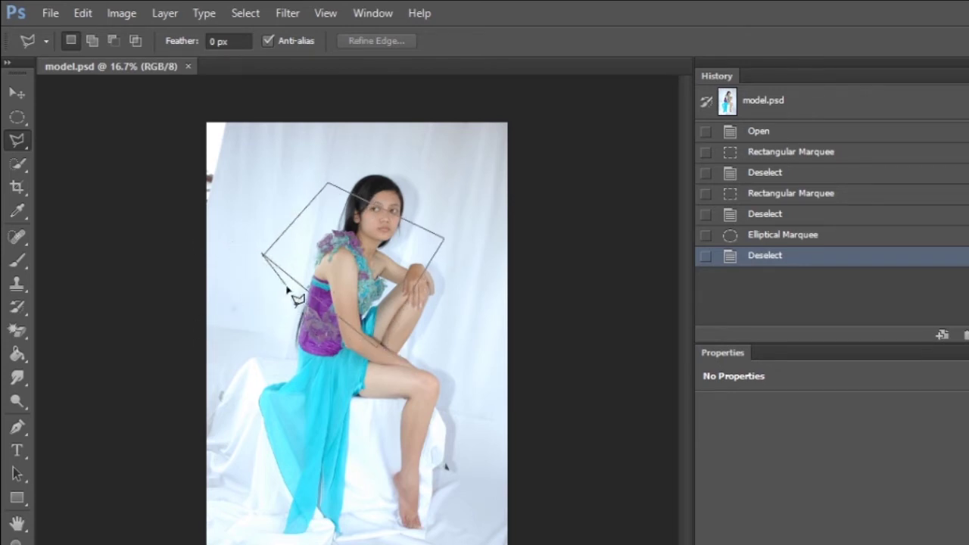
{"action": "double_click", "coordinate": [266, 256]}
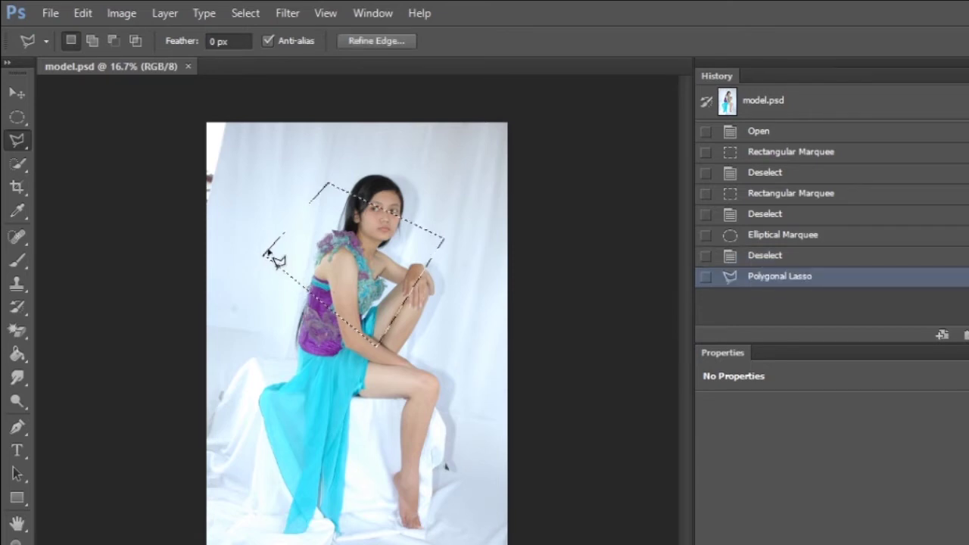
{"action": "key", "text": "ctrl+d"}
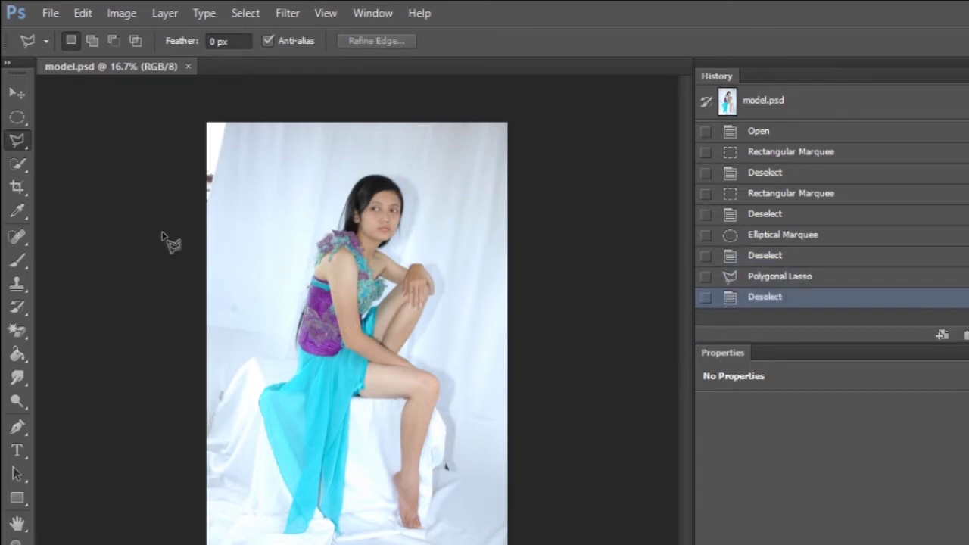
- Trace a closed selection around the model's bodice, shoulder and head with the Magnetic Lasso Tool and clear it
{"action": "right_click", "coordinate": [19, 145]}
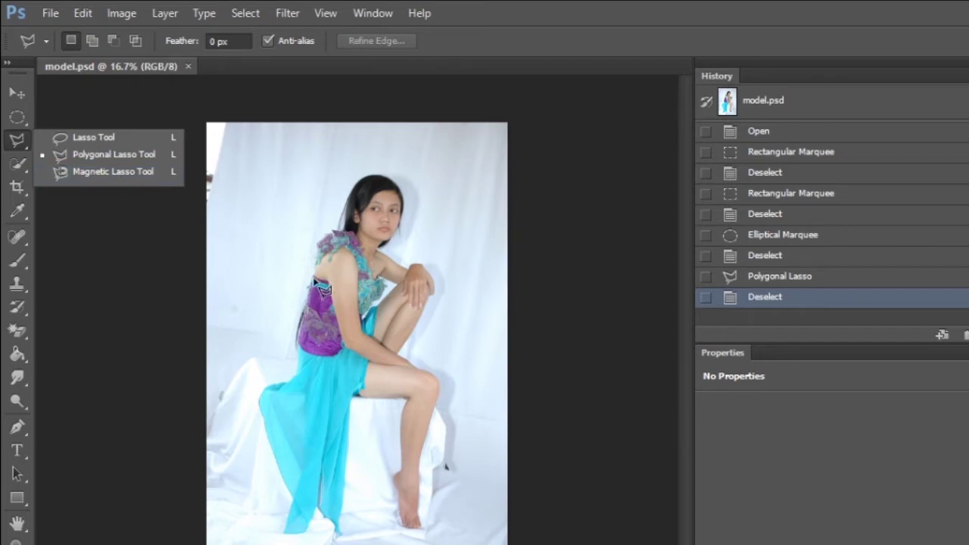
{"action": "left_click", "coordinate": [94, 174]}
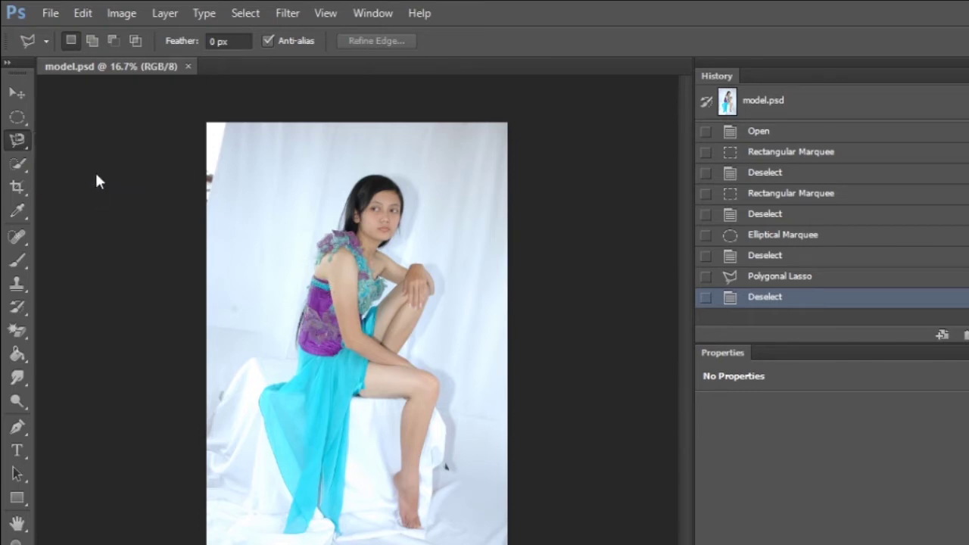
{"action": "left_click", "coordinate": [294, 345]}
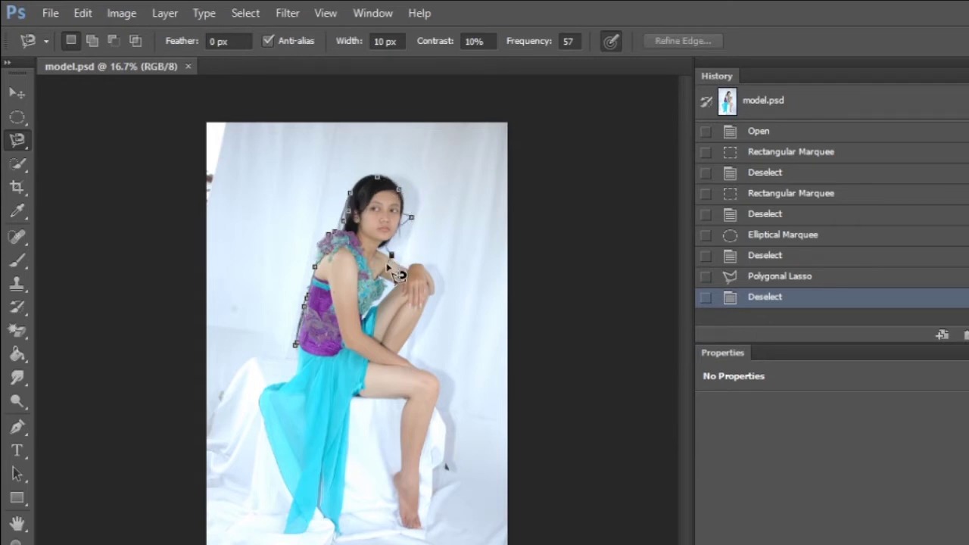
{"action": "left_click", "coordinate": [296, 346]}
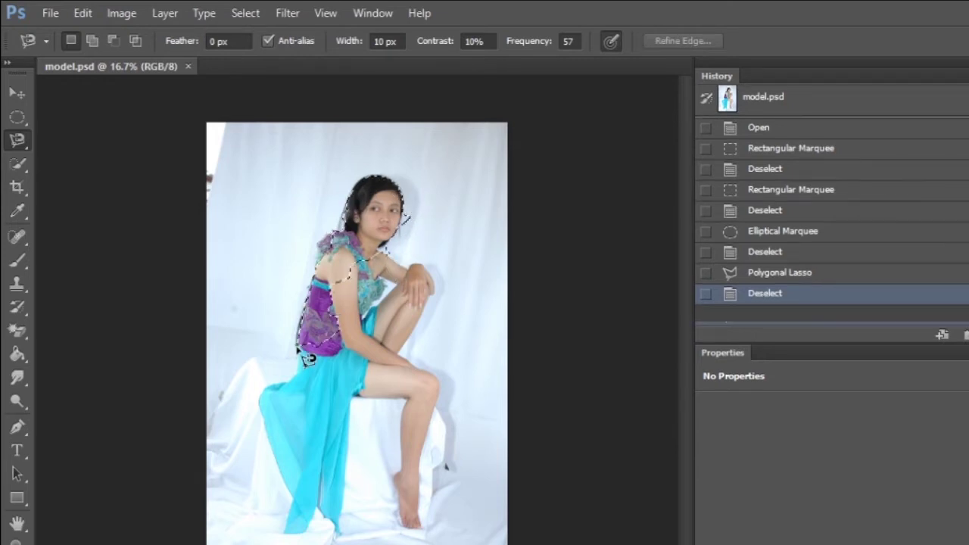
{"action": "key", "text": "ctrl+d"}
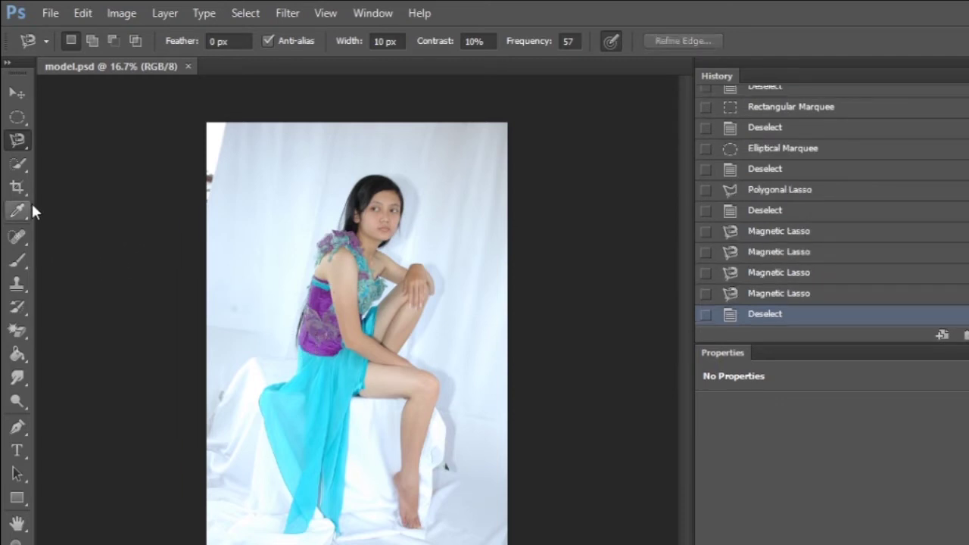
- Select the model's shoulder, near arm, chest, face and hair with the Quick Selection Tool
{"action": "left_click", "coordinate": [18, 163]}
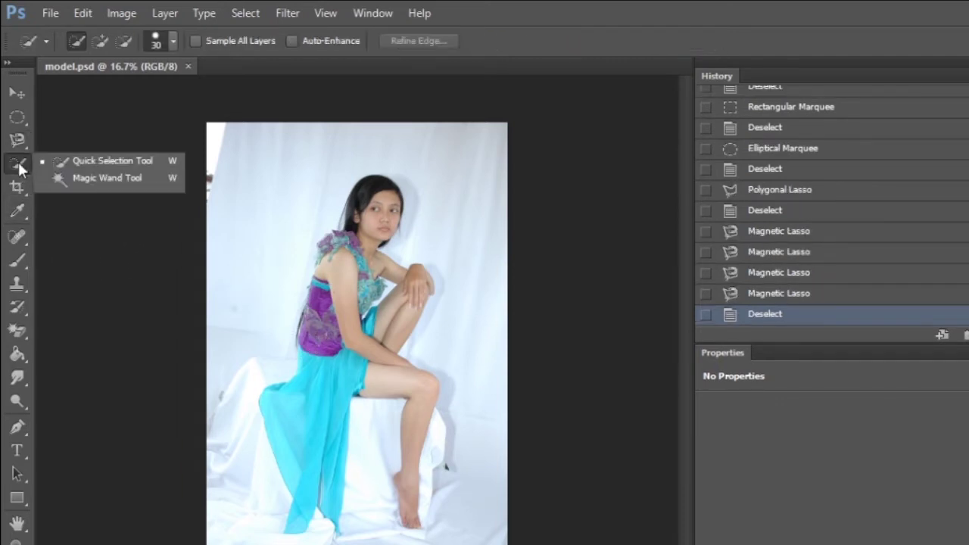
{"action": "left_click", "coordinate": [120, 163]}
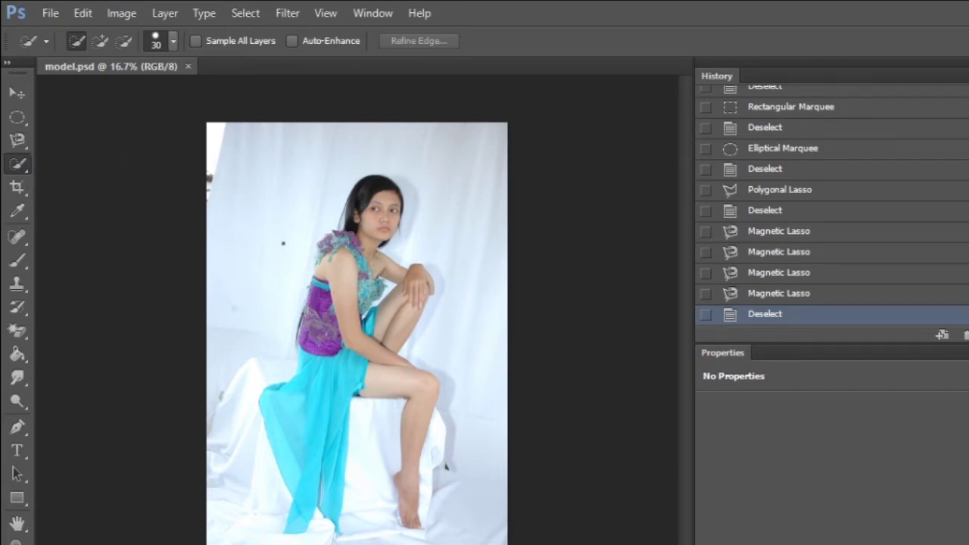
{"action": "left_click", "coordinate": [271, 228]}
{"action": "left_click", "coordinate": [275, 230]}
{"action": "left_click", "coordinate": [317, 248]}
{"action": "left_click", "coordinate": [323, 255]}
{"action": "left_click", "coordinate": [328, 261]}
{"action": "left_click", "coordinate": [333, 259]}
{"action": "left_click", "coordinate": [337, 262]}
{"action": "left_click", "coordinate": [343, 268]}
{"action": "left_click", "coordinate": [350, 283]}
{"action": "left_click", "coordinate": [350, 307]}
{"action": "left_click", "coordinate": [368, 318]}
{"action": "left_click", "coordinate": [375, 292]}
{"action": "left_click", "coordinate": [387, 268]}
{"action": "left_click", "coordinate": [383, 218]}
{"action": "left_click", "coordinate": [369, 197]}
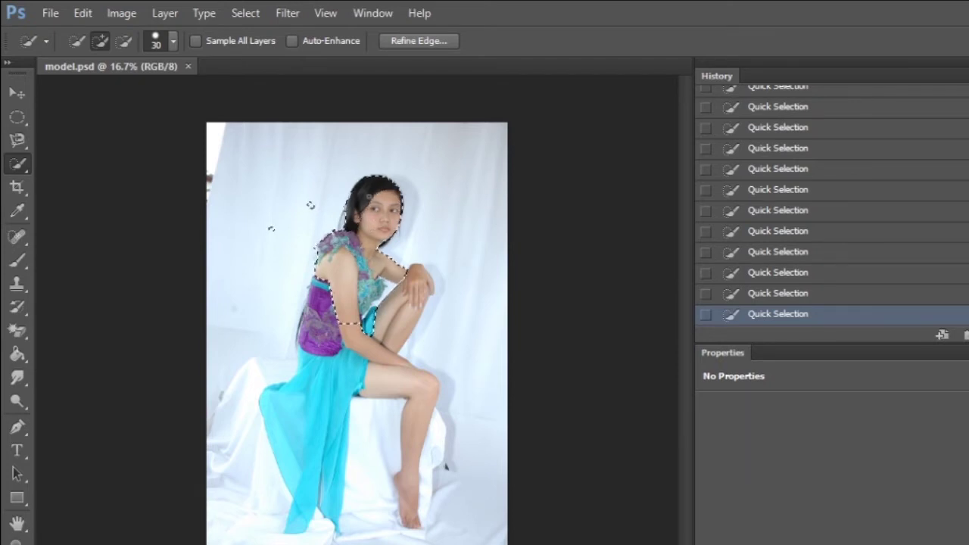
- Extend the quick selection over the model's hand, legs, bodice and skirt, and clear the whole selection
{"action": "left_click", "coordinate": [405, 297]}
{"action": "left_click", "coordinate": [377, 359]}
{"action": "left_click", "coordinate": [394, 384]}
{"action": "left_click", "coordinate": [417, 417]}
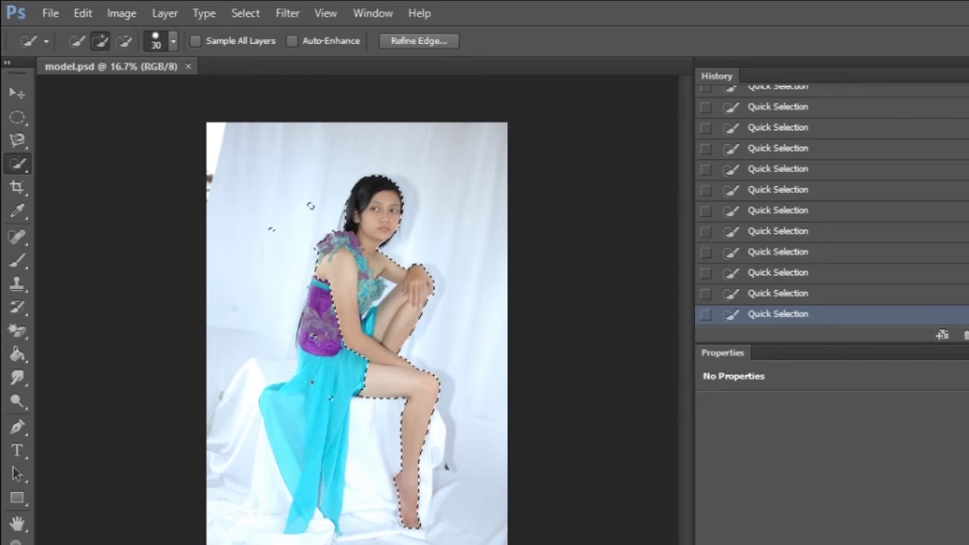
{"action": "left_click", "coordinate": [321, 307]}
{"action": "left_click", "coordinate": [311, 373]}
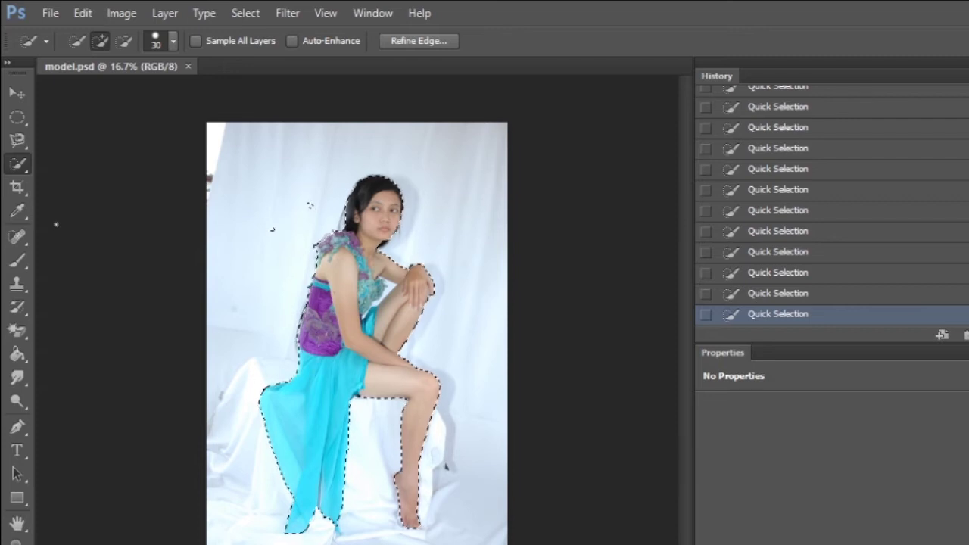
{"action": "right_click", "coordinate": [17, 167]}
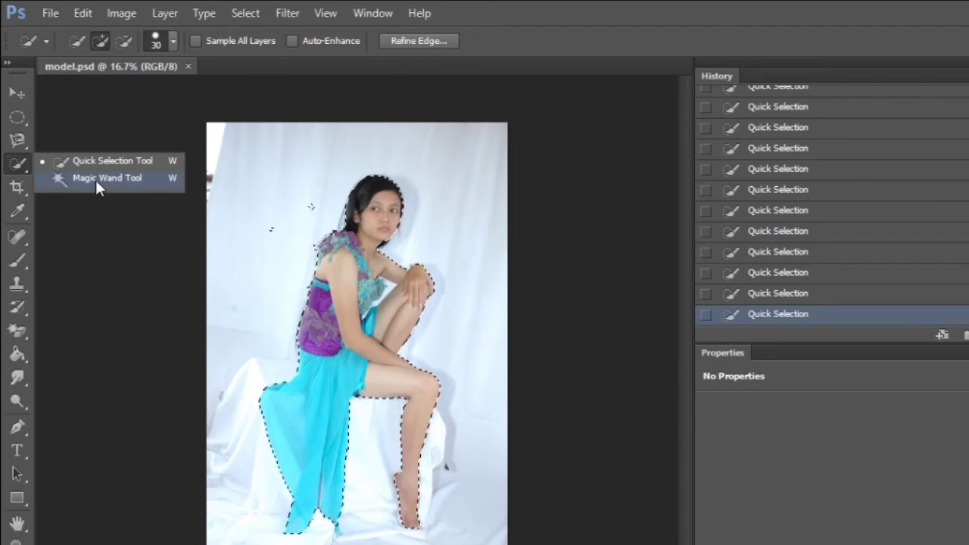
{"action": "left_click", "coordinate": [16, 94]}
{"action": "key", "text": "ctrl+d"}
- Select the model's bodice, arm, leg and face areas one after another with the Magic Wand Tool, and clear the selection
{"action": "left_click", "coordinate": [15, 167]}
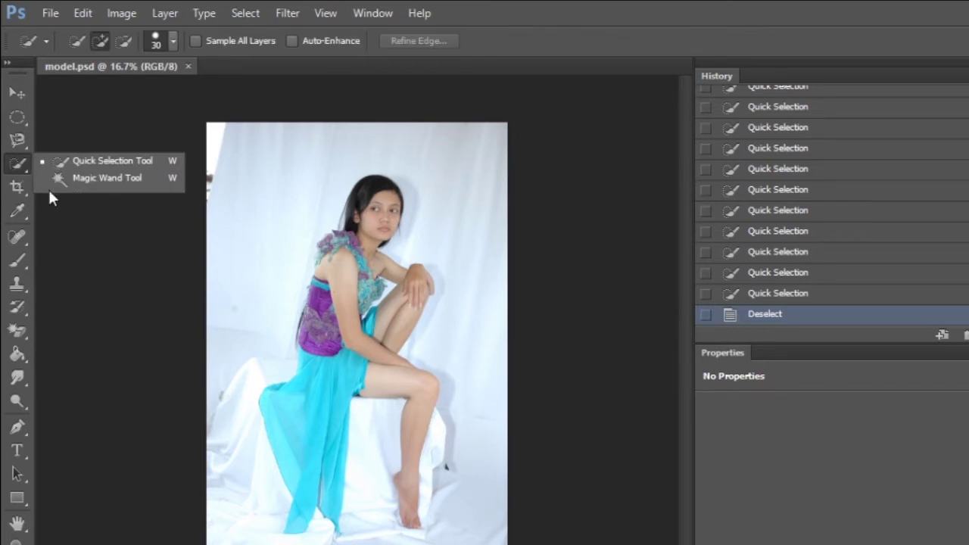
{"action": "left_click", "coordinate": [85, 184]}
{"action": "left_click", "coordinate": [326, 302]}
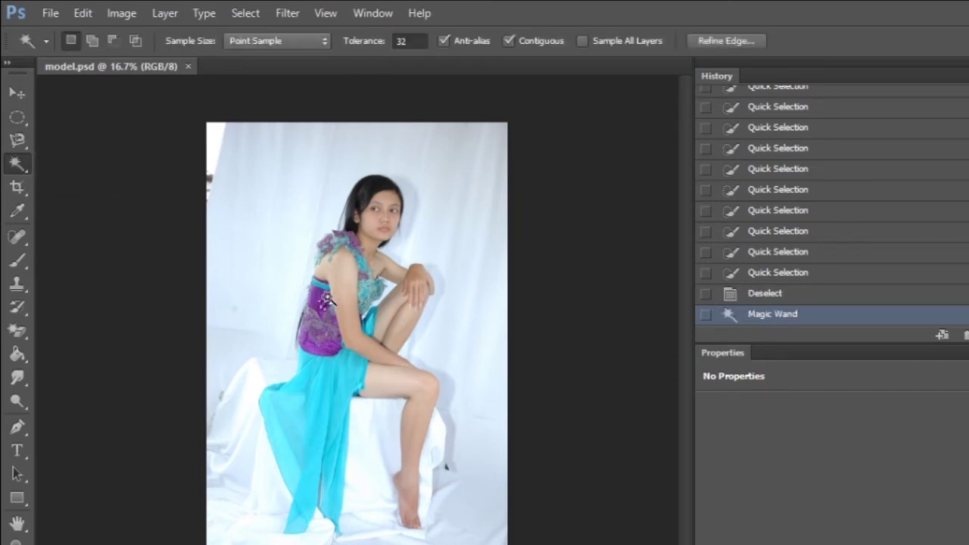
{"action": "left_click", "coordinate": [327, 294]}
{"action": "left_click", "coordinate": [331, 271]}
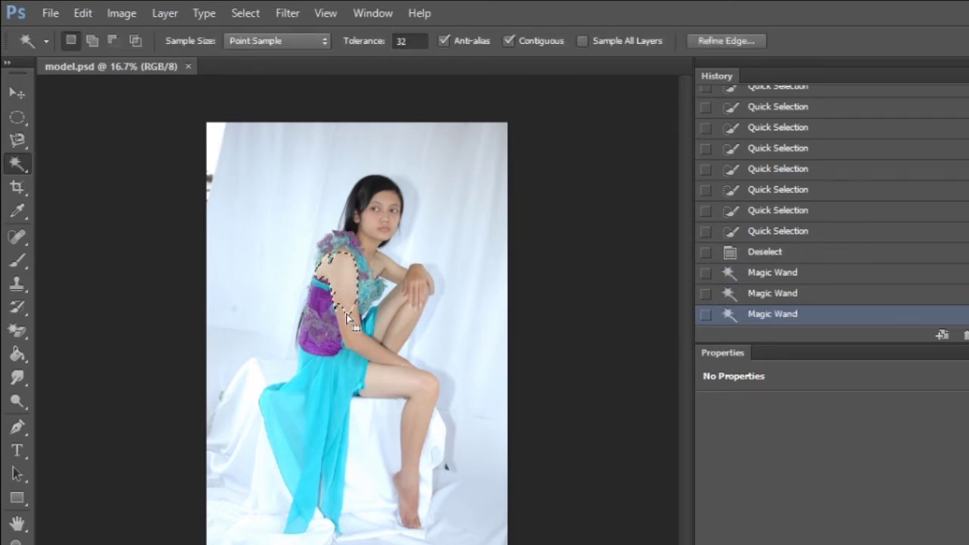
{"action": "left_click", "coordinate": [367, 352]}
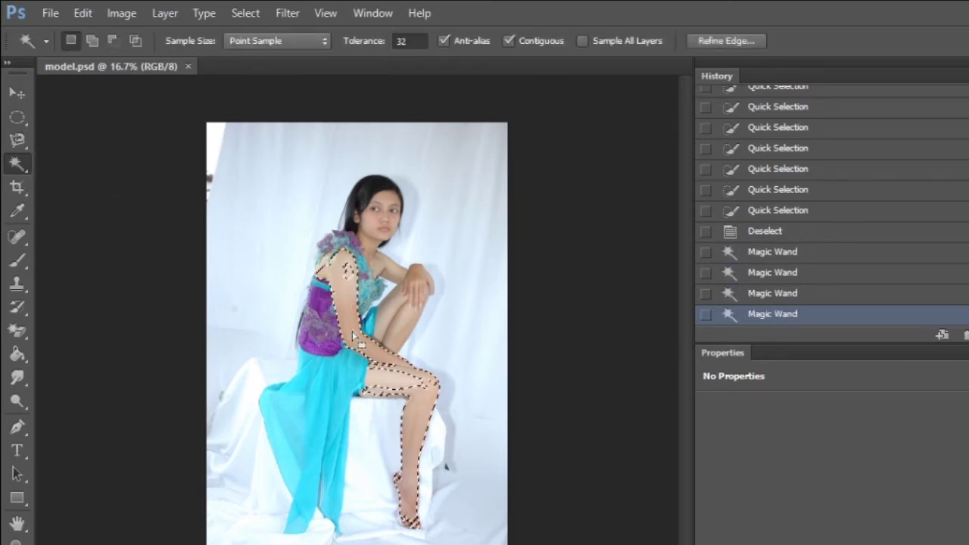
{"action": "left_click", "coordinate": [376, 301]}
{"action": "left_click", "coordinate": [341, 280]}
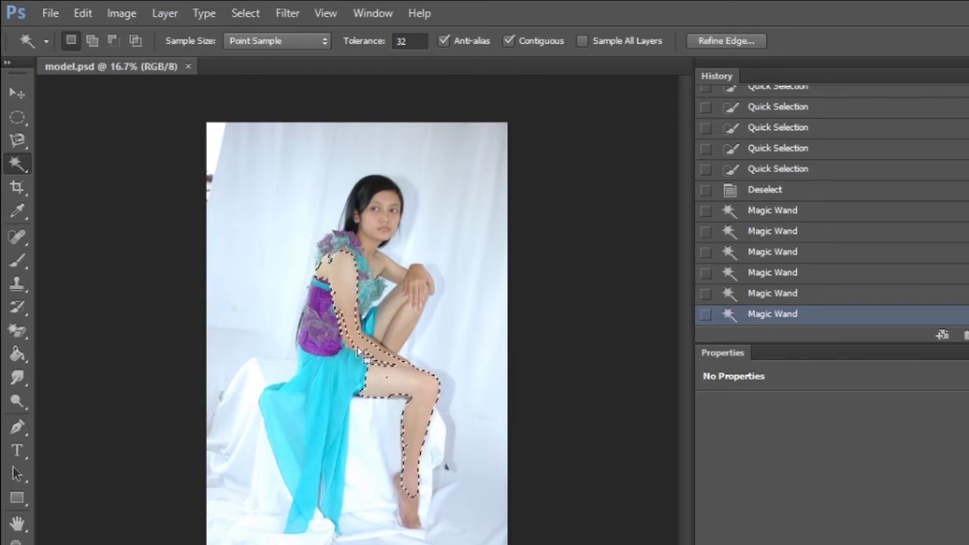
{"action": "left_click", "coordinate": [410, 320]}
{"action": "left_click", "coordinate": [396, 304]}
{"action": "left_click", "coordinate": [383, 268]}
{"action": "left_click", "coordinate": [381, 220]}
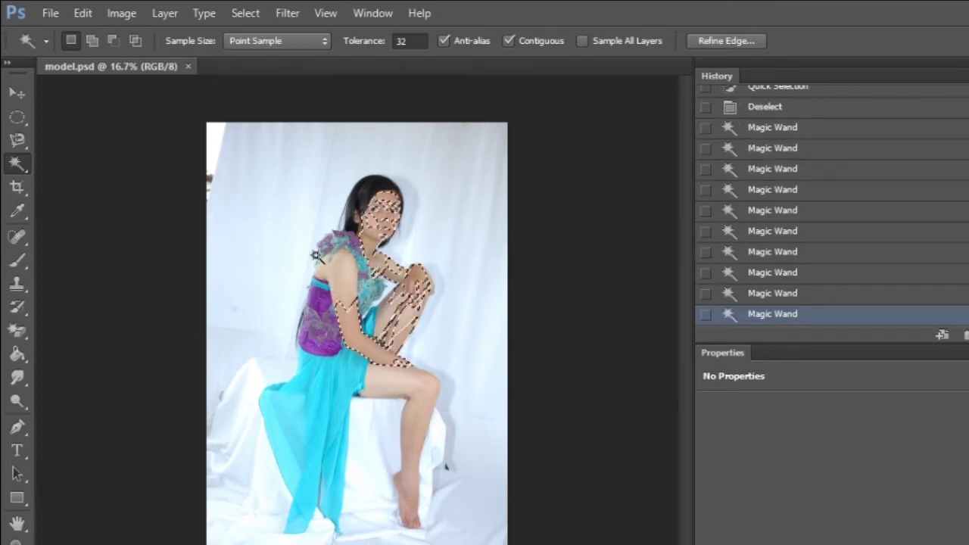
{"action": "key", "text": "ctrl+d"}
- Select small color areas on the model's shoulder strap and chest with the Magic Wand Tool
{"action": "left_click", "coordinate": [358, 261]}
{"action": "key", "text": "ctrl+d"}
{"action": "left_click", "coordinate": [358, 261]}
{"action": "left_click", "coordinate": [363, 281]}
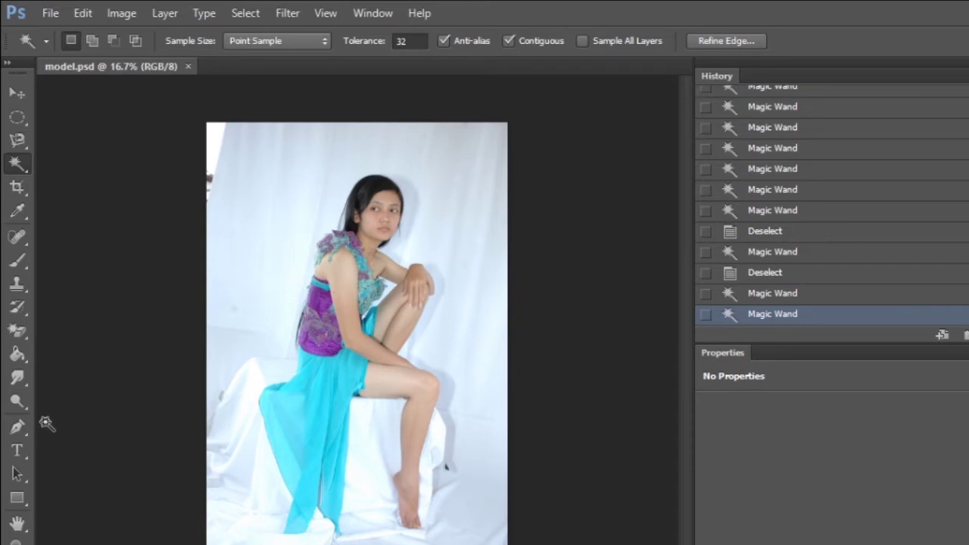
- Activate the Pen Tool in Path mode
{"action": "left_click", "coordinate": [20, 427]}
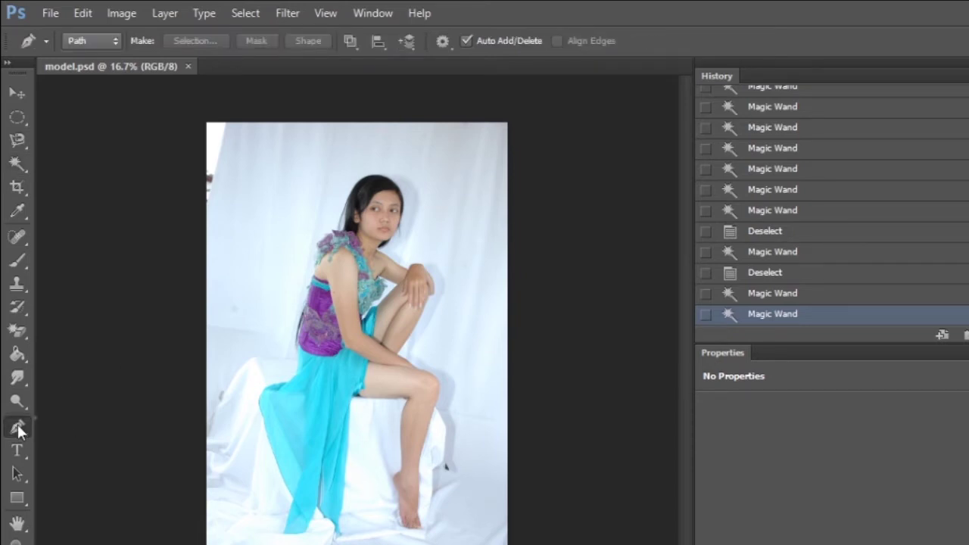
{"action": "right_click", "coordinate": [18, 426]}
{"action": "left_click", "coordinate": [82, 425]}
- Create a new blank document and fill its background with blue (R 13, G 51, B 246) using the Paint Bucket
{"action": "left_click", "coordinate": [50, 14]}
{"action": "left_click", "coordinate": [69, 18]}
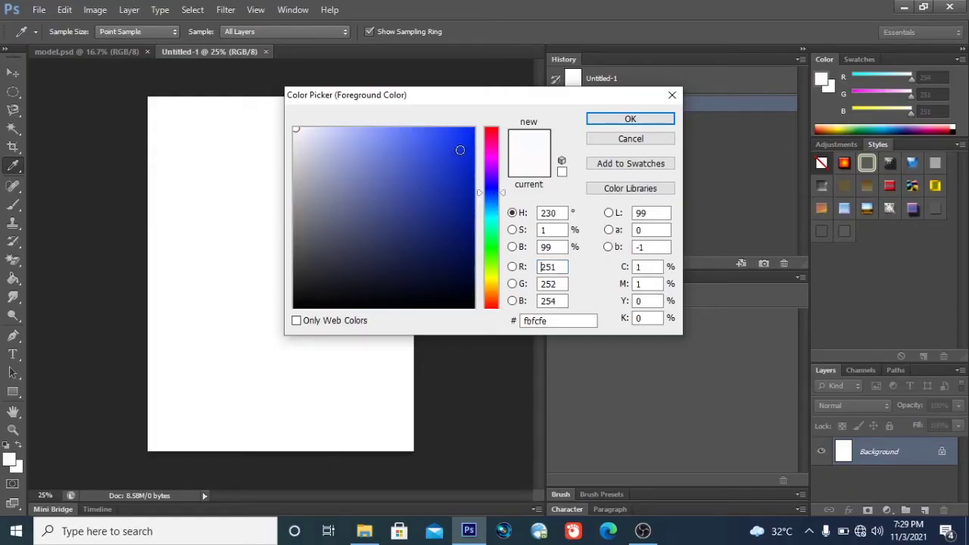
{"action": "left_click", "coordinate": [464, 134]}
{"action": "left_click", "coordinate": [630, 119]}
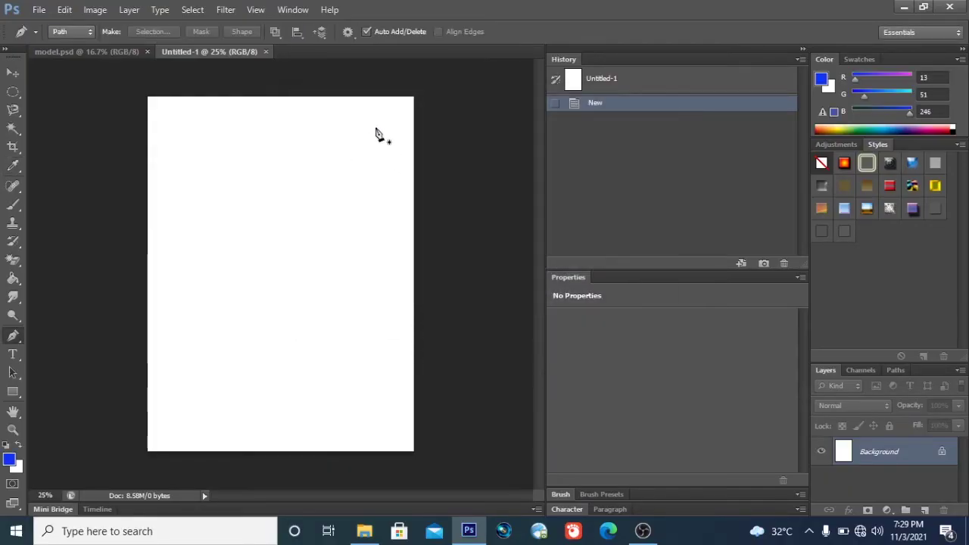
{"action": "left_click", "coordinate": [13, 278]}
{"action": "left_click", "coordinate": [190, 234]}
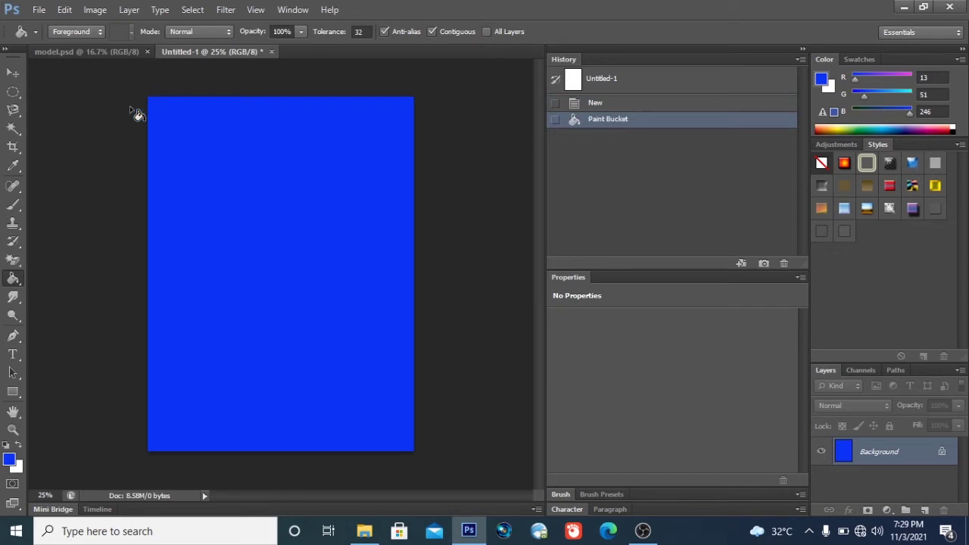
- Switch back to the model.psd document
{"action": "left_click", "coordinate": [96, 53]}
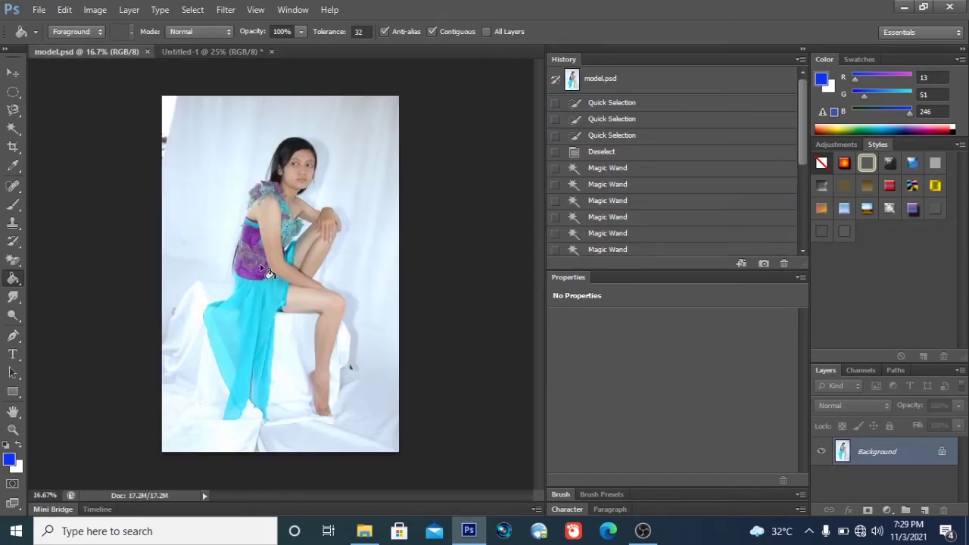
- Activate the Move Tool and view the blue Untitled-1 document before returning to model.psd
{"action": "left_click", "coordinate": [13, 73]}
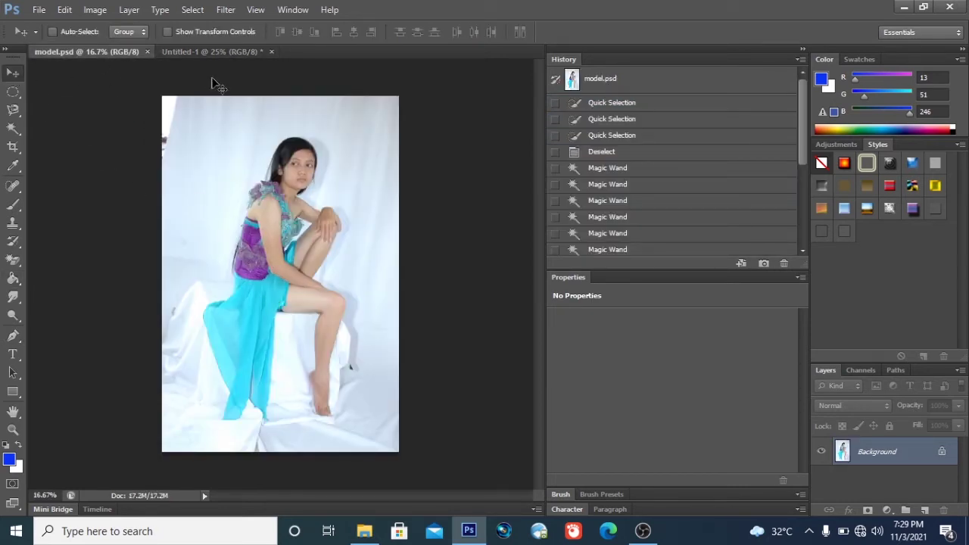
{"action": "left_click", "coordinate": [217, 51]}
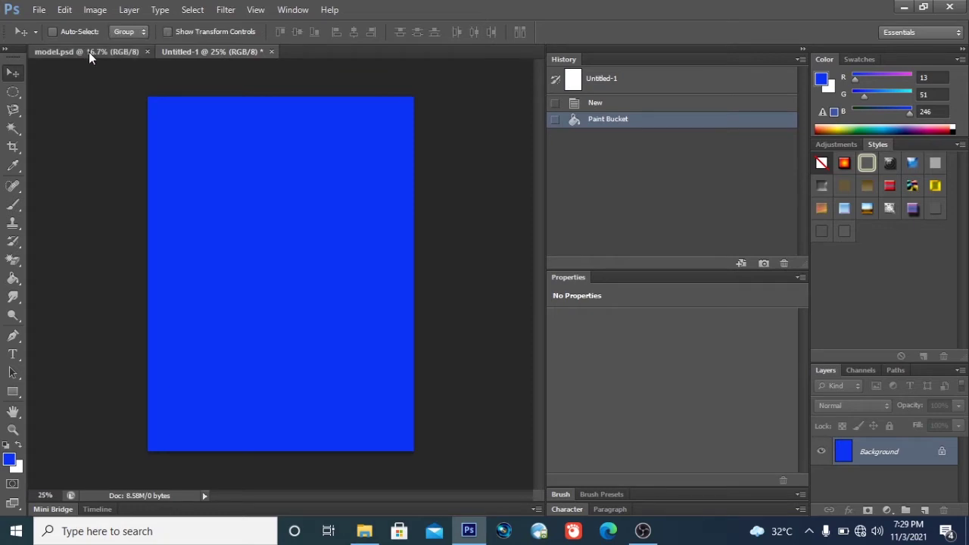
{"action": "left_click", "coordinate": [88, 51]}
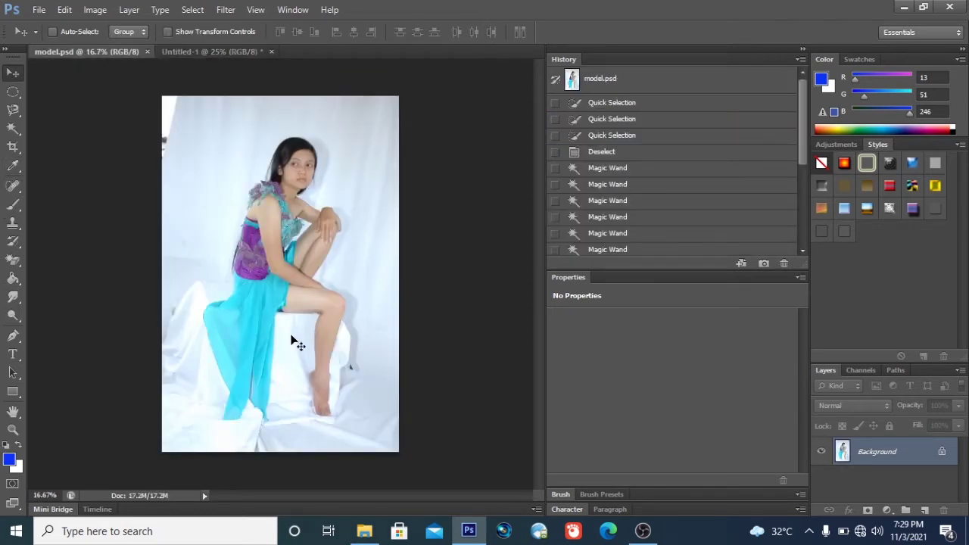
- Start a Pen Tool path at the lower tip of the turquoise skirt and trace its outer edge up to the top fold
{"action": "scroll", "coordinate": [291, 341], "scroll_direction": "up", "scroll_amount": 2}
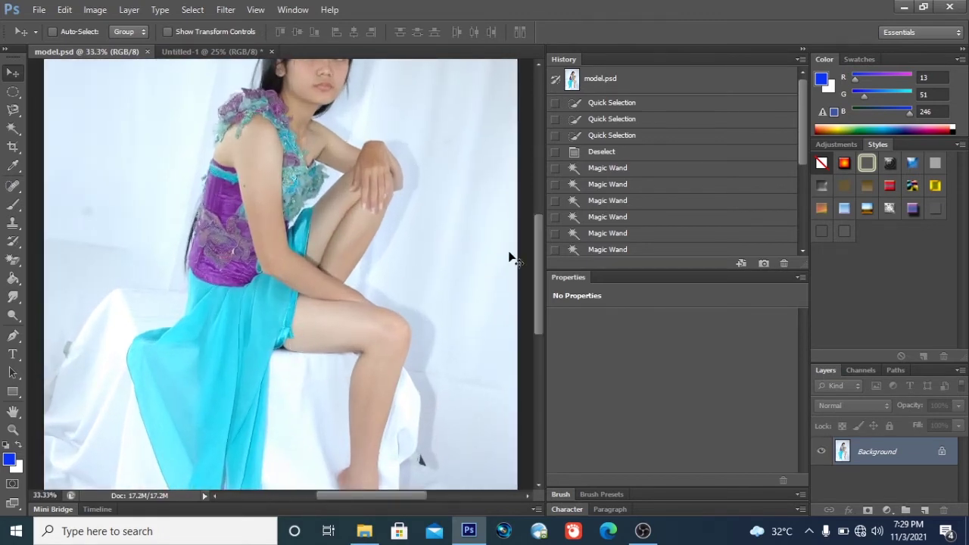
{"action": "left_click_drag", "start_coordinate": [535, 269], "coordinate": [544, 317]}
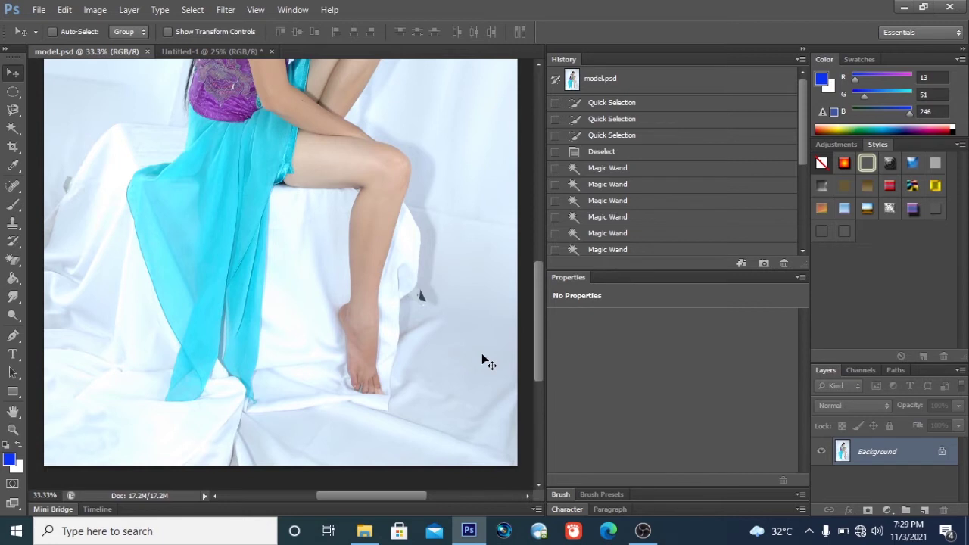
{"action": "key", "text": "ctrl+plus"}
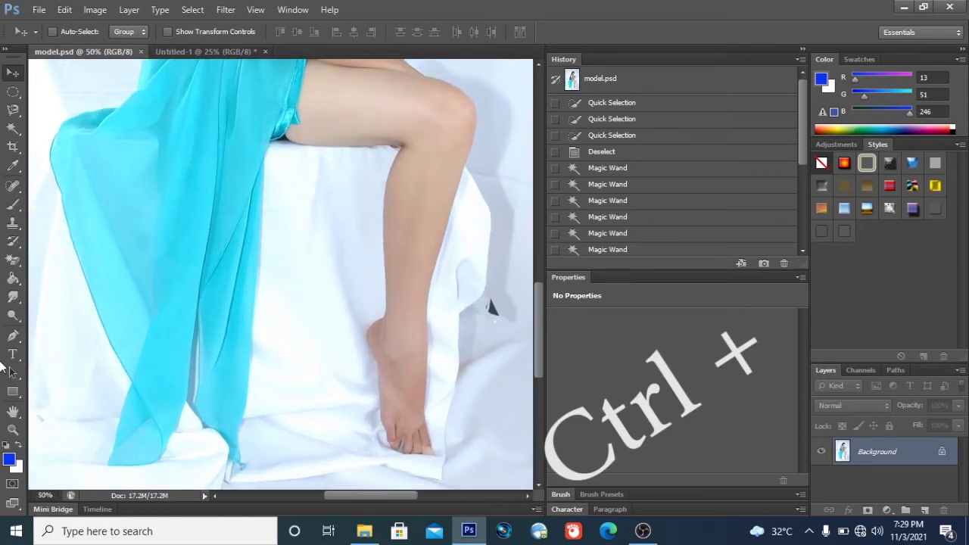
{"action": "left_click", "coordinate": [14, 335]}
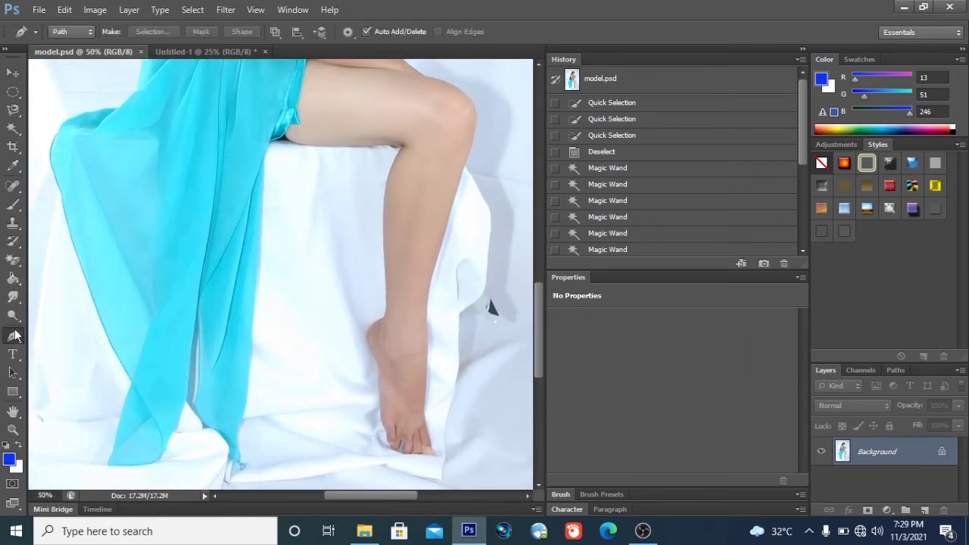
{"action": "left_click", "coordinate": [14, 336]}
{"action": "left_click", "coordinate": [67, 331]}
{"action": "left_click", "coordinate": [107, 465]}
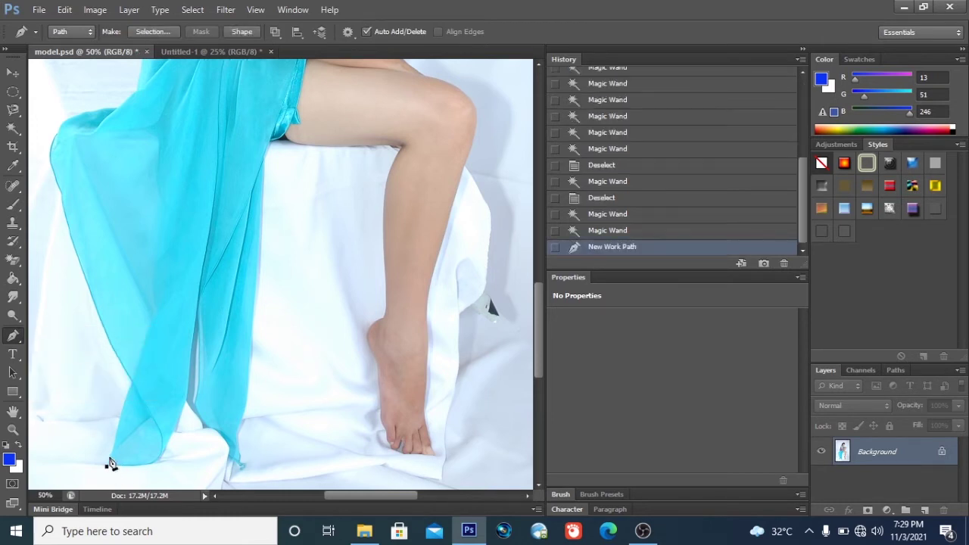
{"action": "left_click", "coordinate": [125, 400]}
{"action": "left_click", "coordinate": [132, 385]}
{"action": "left_click_drag", "start_coordinate": [94, 302], "coordinate": [88, 286]}
{"action": "left_click_drag", "start_coordinate": [64, 198], "coordinate": [61, 177]}
{"action": "left_click_drag", "start_coordinate": [57, 131], "coordinate": [117, 110]}
- Continue the path along the skirt's upper fold and up to the lower back of the purple bodice
{"action": "scroll", "coordinate": [133, 168], "scroll_direction": "up", "scroll_amount": 3}
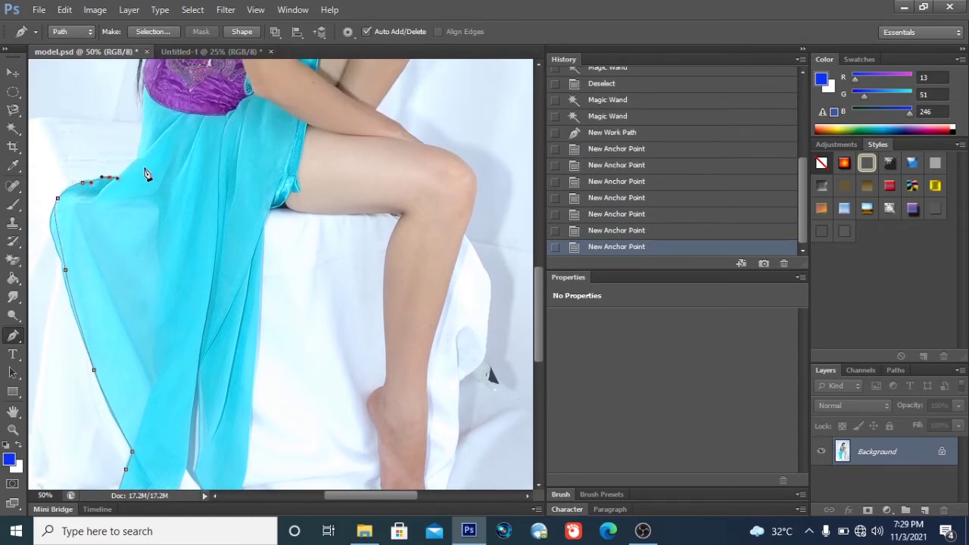
{"action": "left_click_drag", "start_coordinate": [133, 162], "coordinate": [141, 151]}
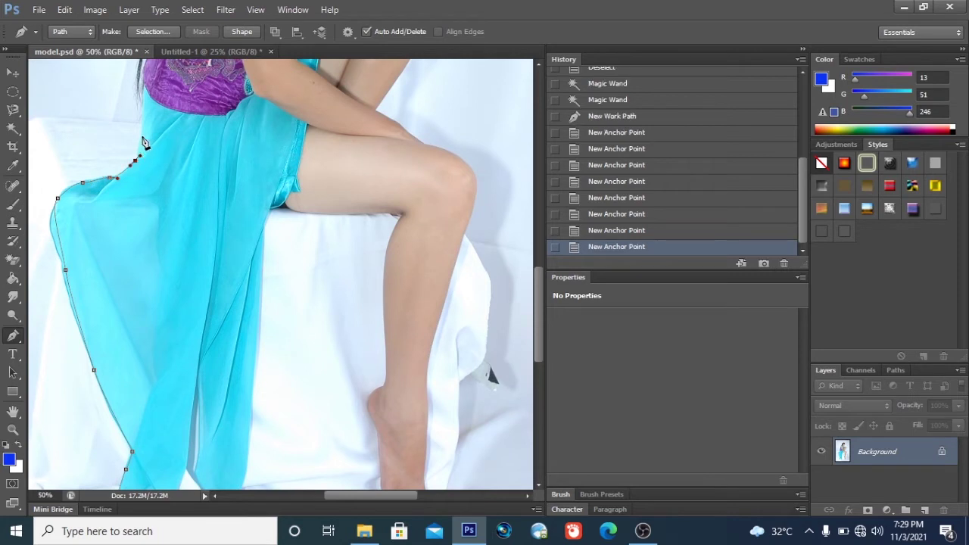
{"action": "left_click", "coordinate": [144, 107]}
{"action": "scroll", "coordinate": [144, 106], "scroll_direction": "up", "scroll_amount": 3}
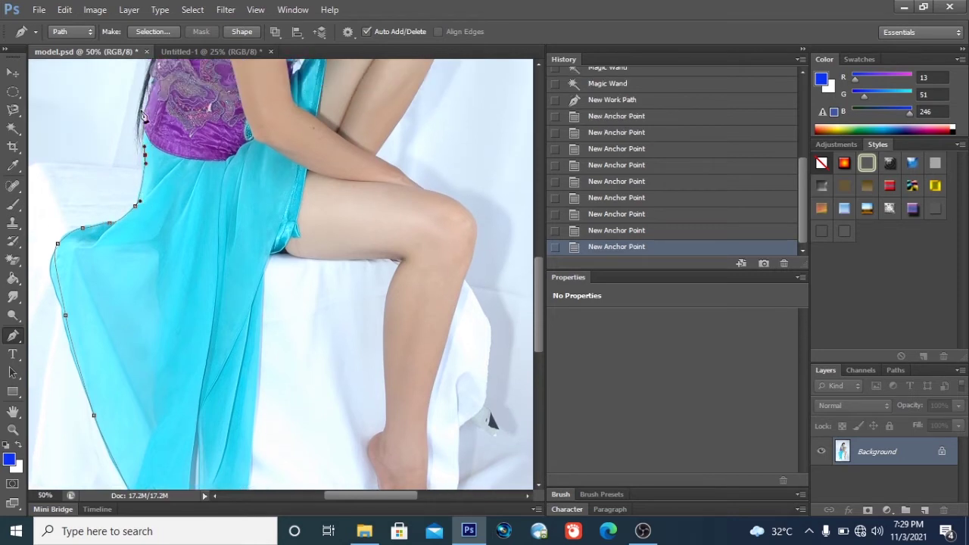
{"action": "left_click", "coordinate": [146, 124]}
- Trace the back edge of the purple bodice, cutting a path portion and continuing with a new path component
{"action": "scroll", "coordinate": [146, 125], "scroll_direction": "up", "scroll_amount": 2}
{"action": "left_click_drag", "start_coordinate": [163, 109], "coordinate": [175, 91]}
{"action": "scroll", "coordinate": [181, 89], "scroll_direction": "up", "scroll_amount": 1}
{"action": "key", "text": "ctrl+x"}
{"action": "left_click_drag", "start_coordinate": [165, 133], "coordinate": [212, 110]}
- Add anchor points up the model's back and around the outer edge of the ruffled shoulder strap
{"action": "scroll", "coordinate": [187, 85], "scroll_direction": "up", "scroll_amount": 2}
{"action": "left_click", "coordinate": [187, 132]}
{"action": "left_click", "coordinate": [188, 108]}
{"action": "scroll", "coordinate": [189, 105], "scroll_direction": "up", "scroll_amount": 1}
{"action": "left_click", "coordinate": [217, 107]}
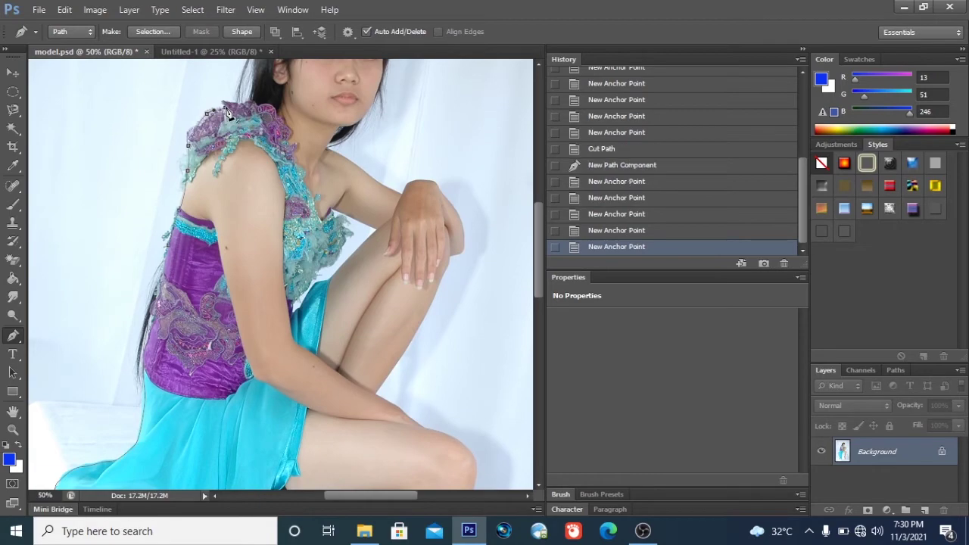
{"action": "scroll", "coordinate": [219, 107], "scroll_direction": "up", "scroll_amount": 1}
{"action": "left_click", "coordinate": [223, 135]}
{"action": "left_click", "coordinate": [242, 137]}
- Trace the path up the back of the hair and over the top of the head to the temple
{"action": "scroll", "coordinate": [244, 142], "scroll_direction": "up", "scroll_amount": 1}
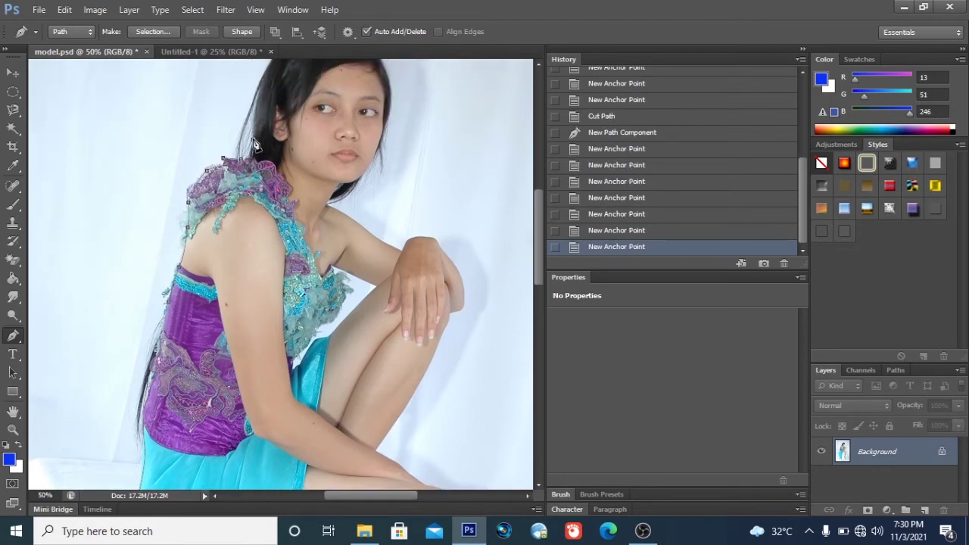
{"action": "scroll", "coordinate": [262, 140], "scroll_direction": "up", "scroll_amount": 1}
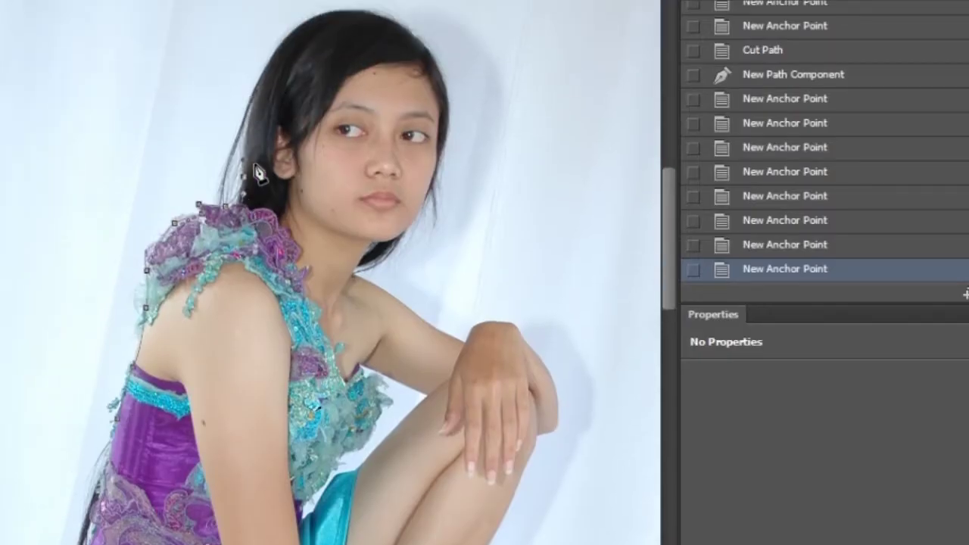
{"action": "left_click", "coordinate": [265, 72]}
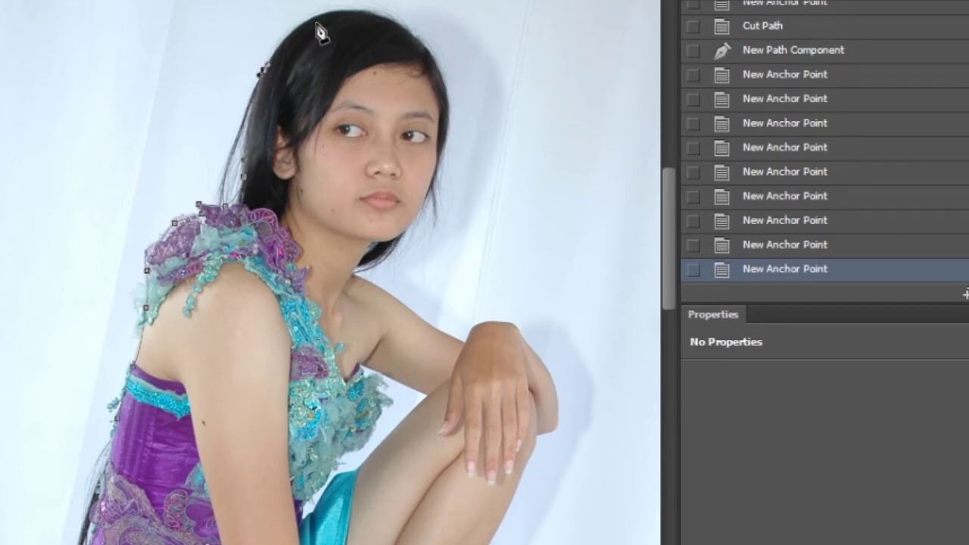
{"action": "left_click_drag", "start_coordinate": [334, 13], "coordinate": [371, 13]}
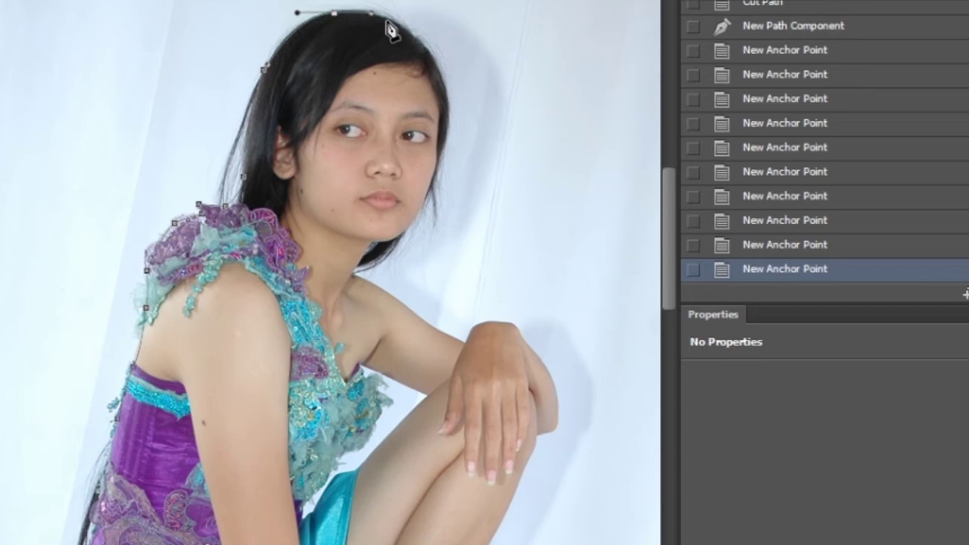
{"action": "left_click", "coordinate": [442, 83]}
- Continue the path down the side of the face and around the hair under the chin towards the shoulder
{"action": "scroll", "coordinate": [445, 102], "scroll_direction": "down", "scroll_amount": 2}
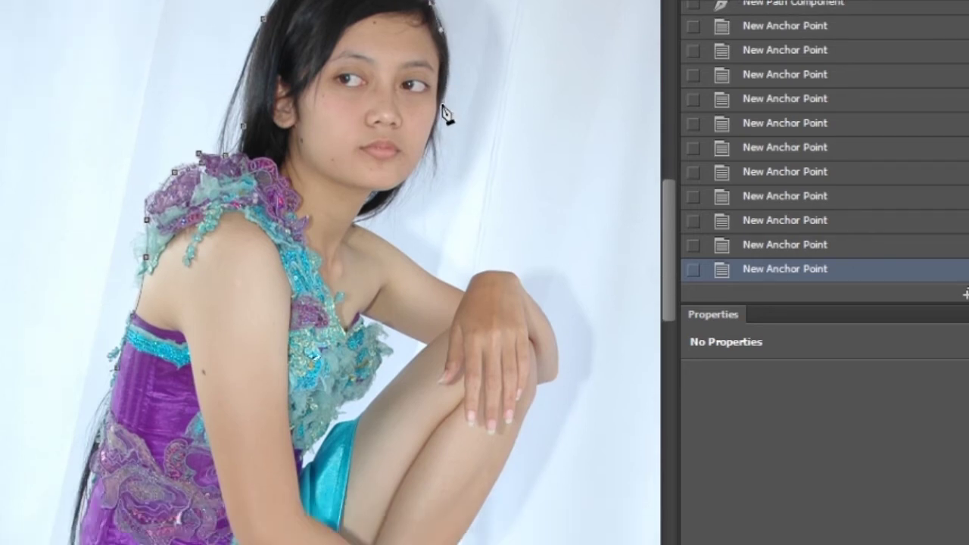
{"action": "left_click", "coordinate": [442, 107]}
{"action": "left_click", "coordinate": [429, 149]}
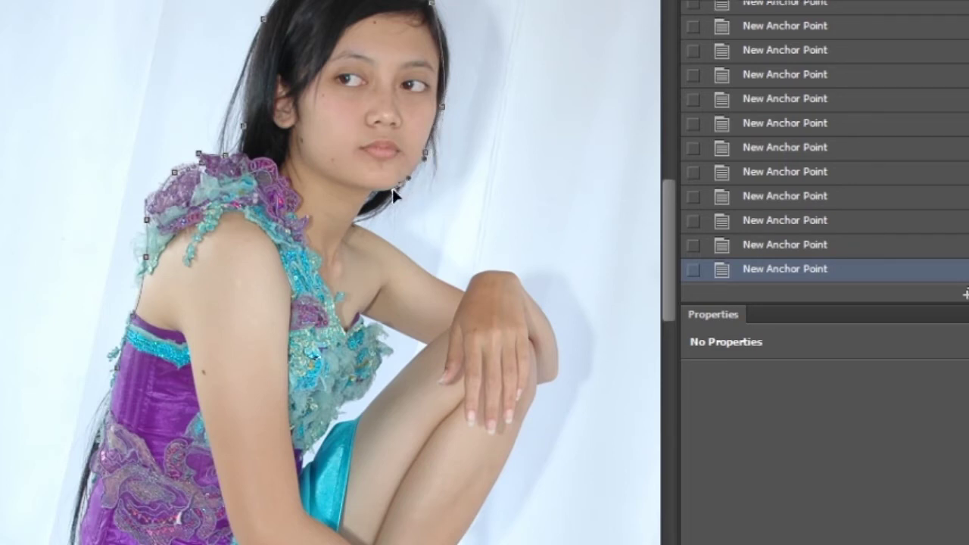
{"action": "left_click_drag", "start_coordinate": [371, 212], "coordinate": [354, 219]}
{"action": "scroll", "coordinate": [361, 236], "scroll_direction": "down", "scroll_amount": 1}
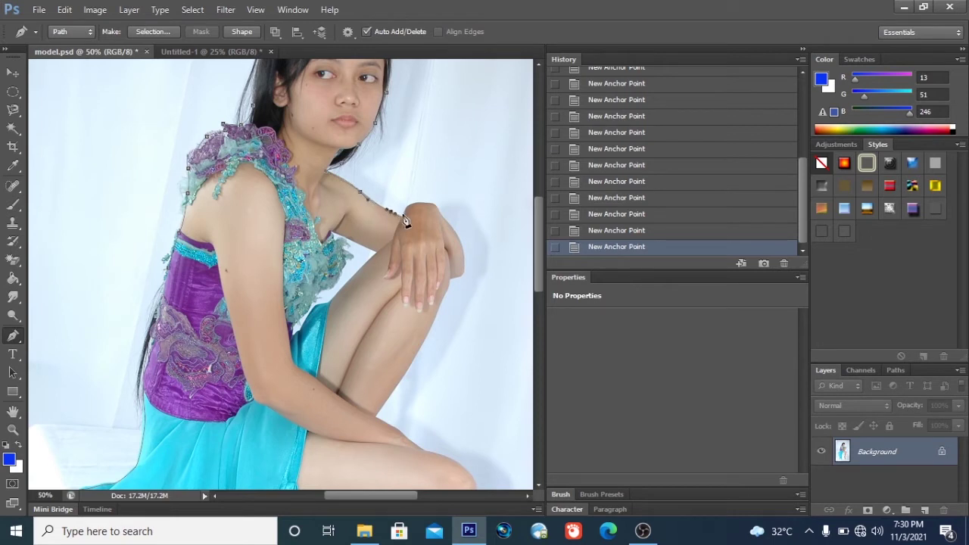
- Trace around the raised knee beneath the resting hand and down the raised leg to the forearm
{"action": "scroll", "coordinate": [405, 222], "scroll_direction": "up", "scroll_amount": 1}
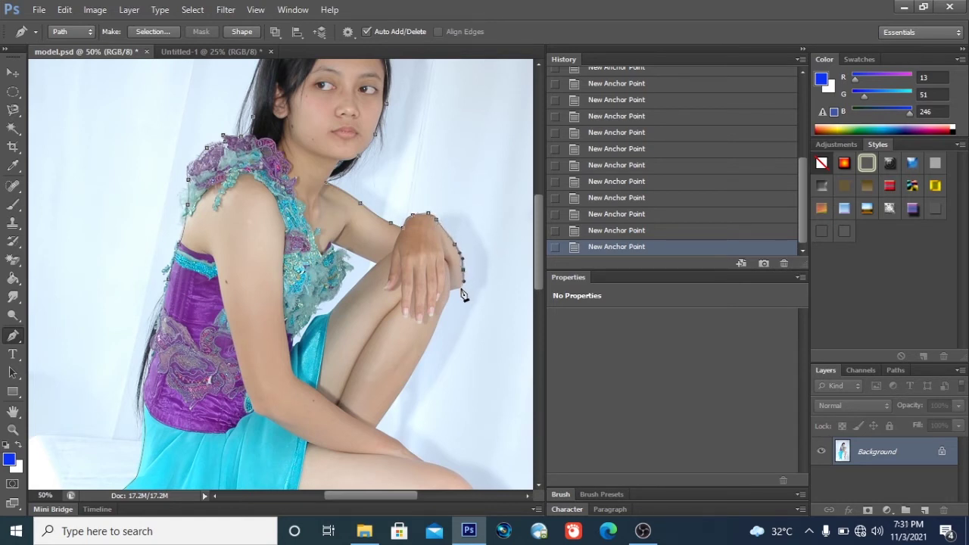
{"action": "left_click_drag", "start_coordinate": [457, 291], "coordinate": [451, 296]}
{"action": "scroll", "coordinate": [446, 299], "scroll_direction": "down", "scroll_amount": 3}
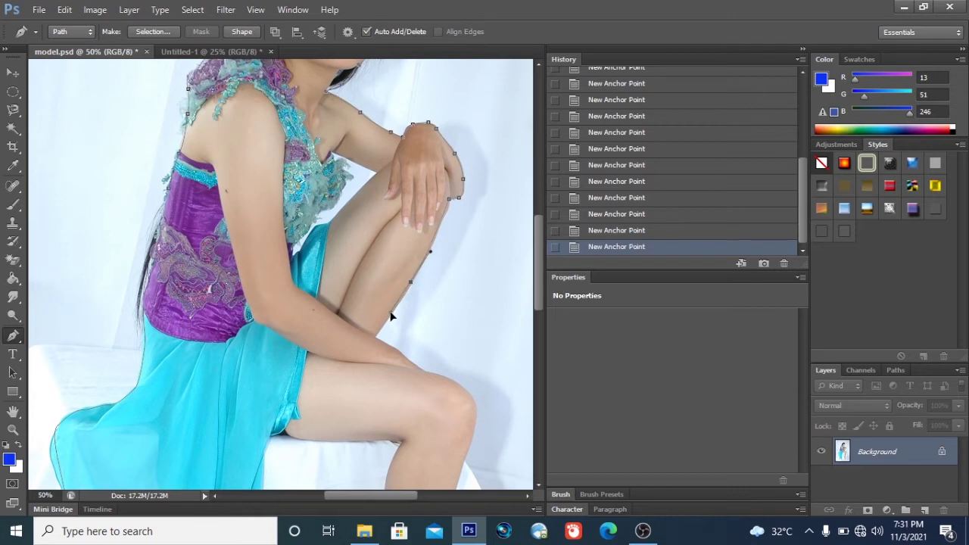
{"action": "left_click_drag", "start_coordinate": [381, 326], "coordinate": [378, 342]}
{"action": "left_click", "coordinate": [375, 340]}
- Continue the path past the wrist, along the top of the lower thigh and around the bent knee
{"action": "scroll", "coordinate": [447, 382], "scroll_direction": "down", "scroll_amount": 3}
{"action": "left_click", "coordinate": [467, 300]}
{"action": "left_click_drag", "start_coordinate": [471, 361], "coordinate": [467, 374]}
- Trace the path down the front of the lower leg to the ankle
{"action": "scroll", "coordinate": [462, 379], "scroll_direction": "down", "scroll_amount": 5}
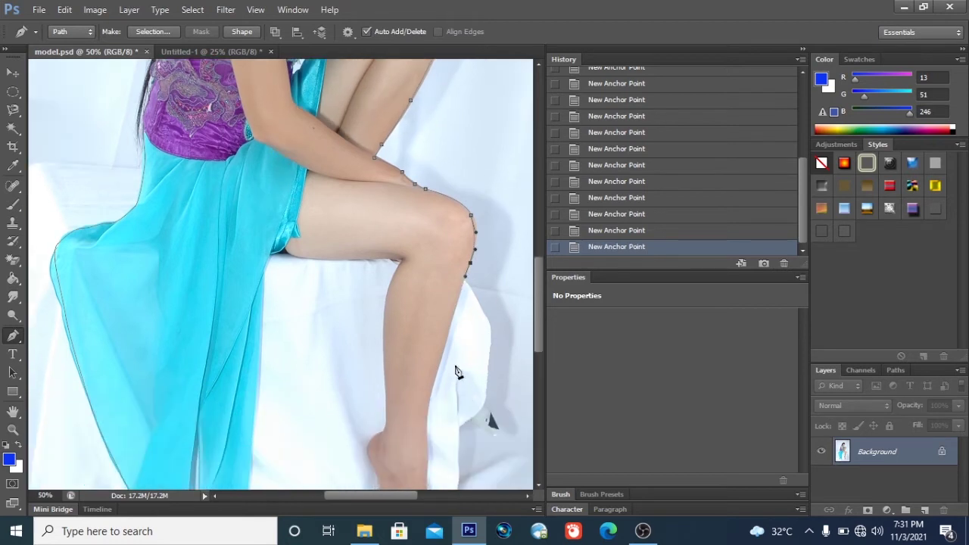
{"action": "left_click", "coordinate": [442, 306]}
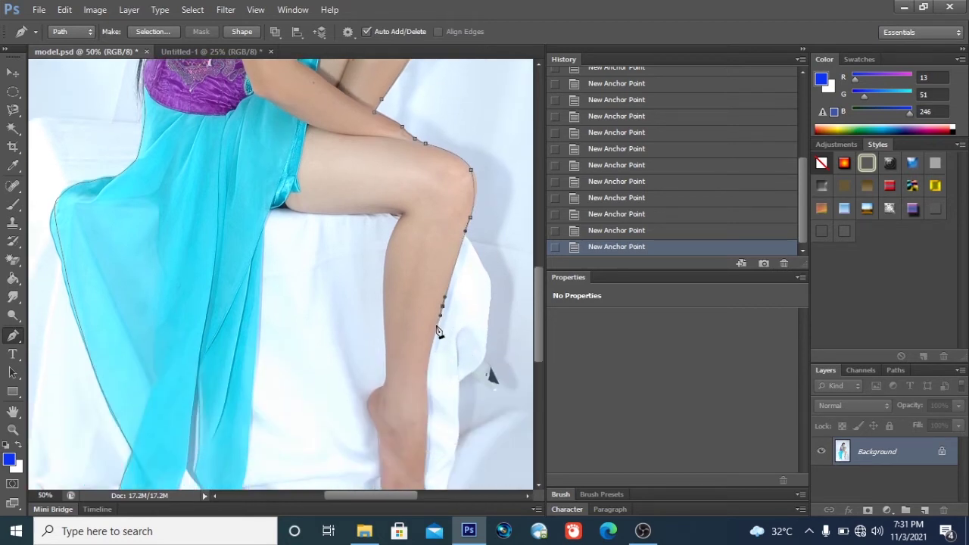
{"action": "left_click_drag", "start_coordinate": [429, 369], "coordinate": [423, 379]}
{"action": "scroll", "coordinate": [428, 386], "scroll_direction": "down", "scroll_amount": 2}
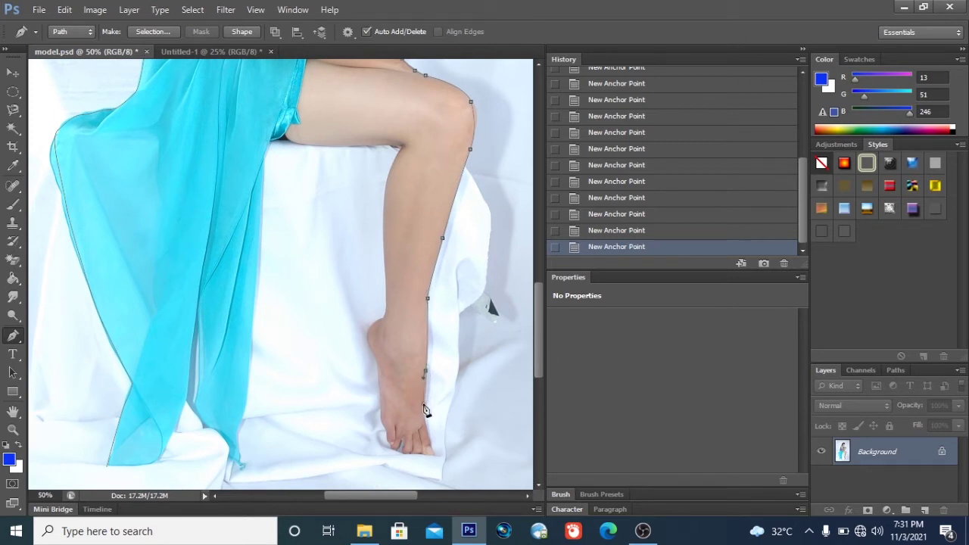
- Try an anchor point on the front edge of the foot and delete its state from the history
{"action": "left_click_drag", "start_coordinate": [426, 419], "coordinate": [427, 389]}
{"action": "right_click", "coordinate": [607, 249]}
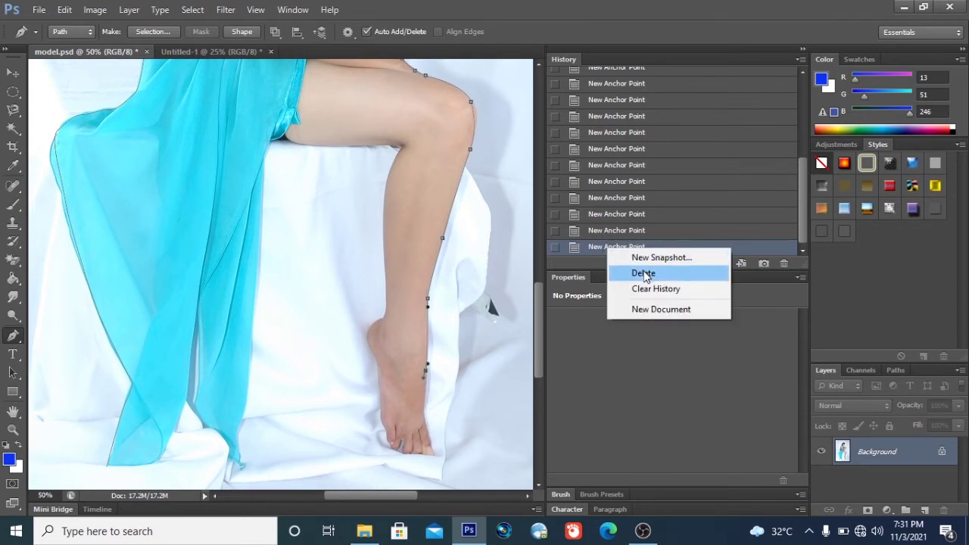
{"action": "left_click", "coordinate": [638, 272]}
{"action": "key", "text": "Return"}
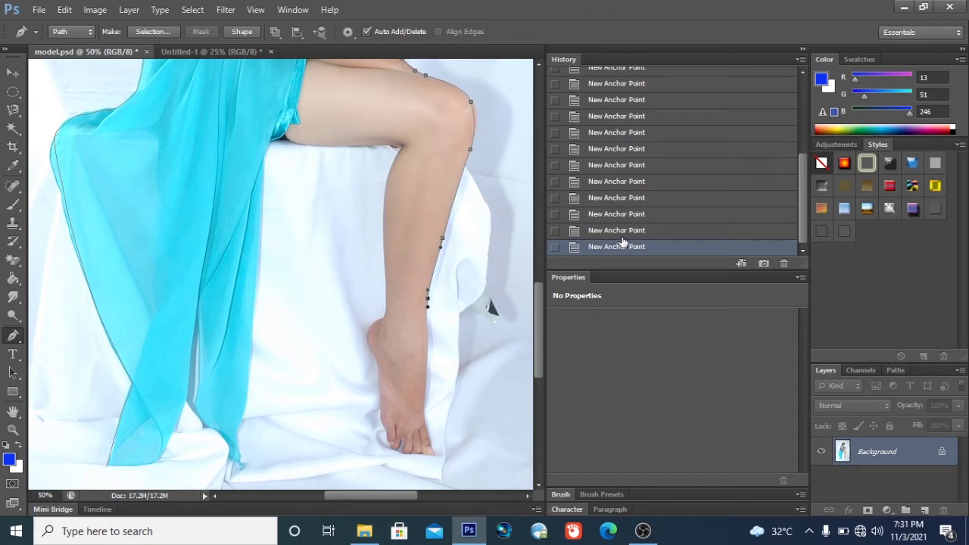
- Trace the front edge of the ankle and foot down to the big toe
{"action": "left_click_drag", "start_coordinate": [427, 344], "coordinate": [427, 354]}
{"action": "left_click_drag", "start_coordinate": [426, 391], "coordinate": [433, 452]}
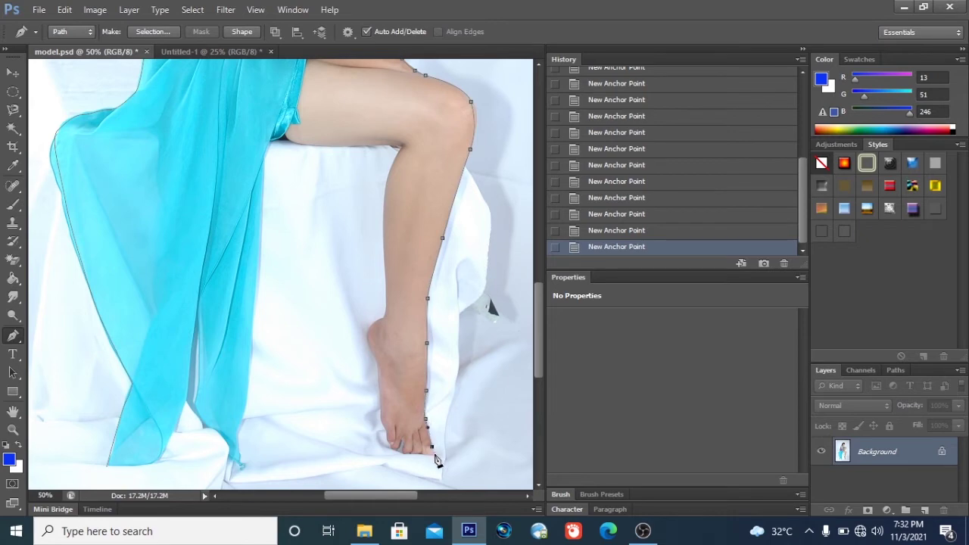
{"action": "scroll", "coordinate": [433, 463], "scroll_direction": "up", "scroll_amount": 1}
{"action": "scroll", "coordinate": [433, 463], "scroll_direction": "down", "scroll_amount": 2}
- Add anchor points around the tips of the toes and up the opposite edge of the foot
{"action": "key", "text": "ctrl+plus"}
{"action": "key", "text": "ctrl+plus"}
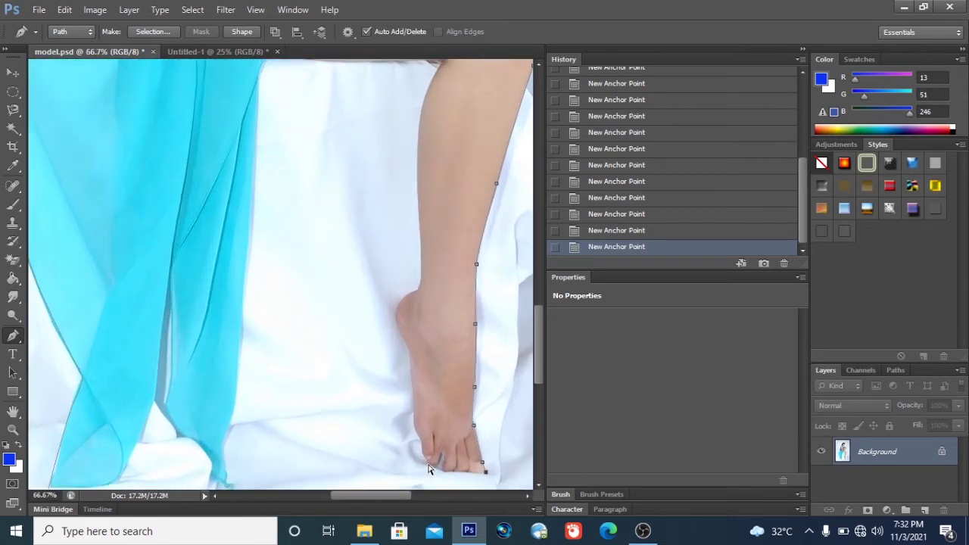
{"action": "left_click_drag", "start_coordinate": [386, 495], "coordinate": [414, 496]}
{"action": "left_click_drag", "start_coordinate": [538, 371], "coordinate": [538, 409]}
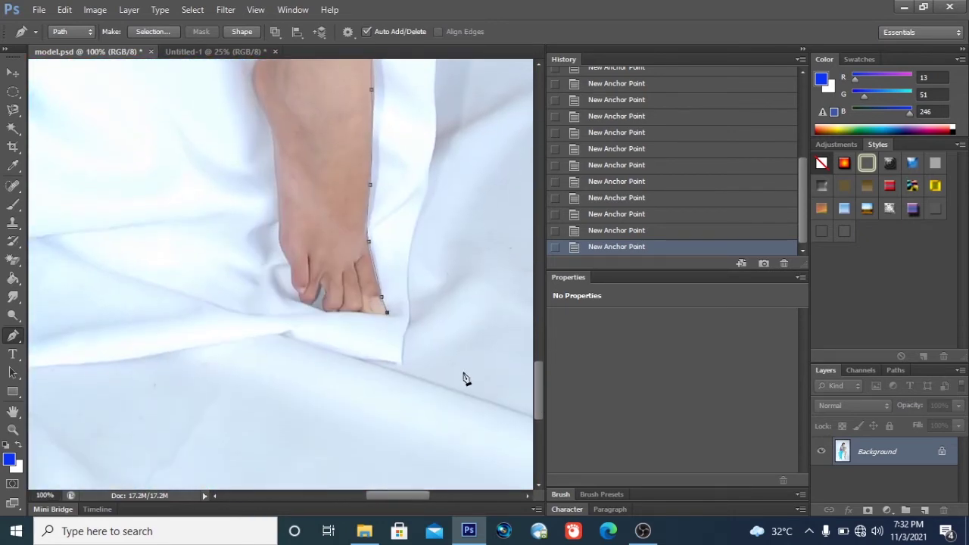
{"action": "left_click", "coordinate": [341, 312]}
{"action": "scroll", "coordinate": [287, 276], "scroll_direction": "up", "scroll_amount": 2}
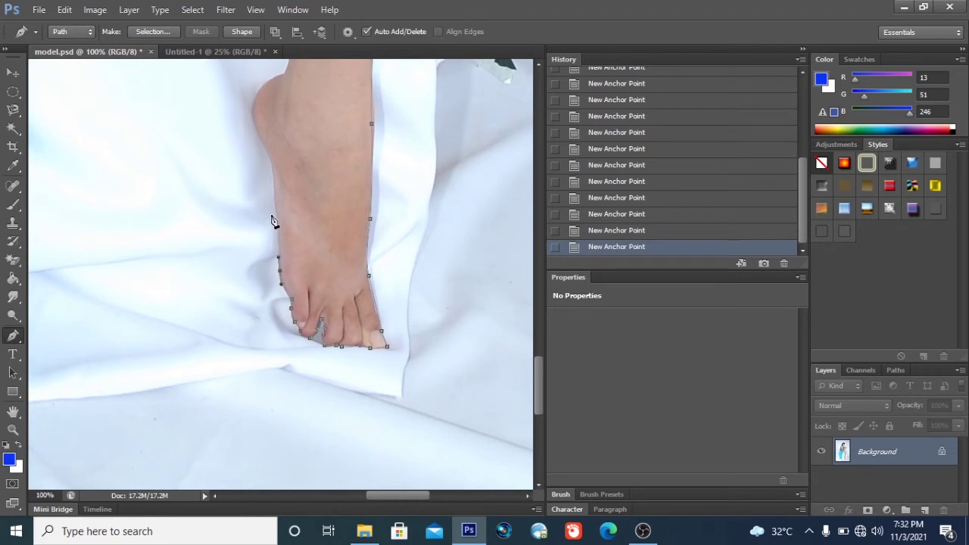
- Trace the path around the heel and up the calf to the back of the knee
{"action": "left_click_drag", "start_coordinate": [270, 153], "coordinate": [265, 146]}
{"action": "scroll", "coordinate": [262, 151], "scroll_direction": "up", "scroll_amount": 1}
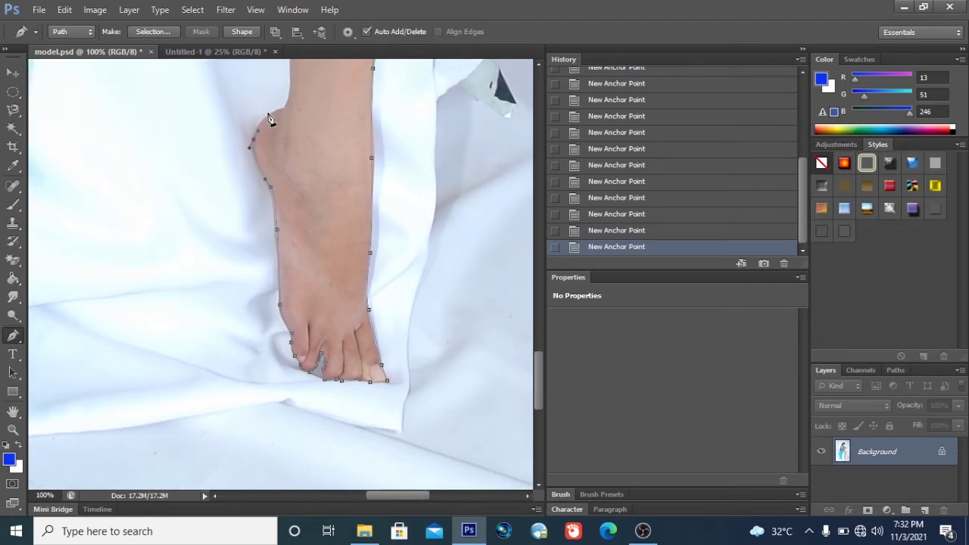
{"action": "scroll", "coordinate": [280, 113], "scroll_direction": "up", "scroll_amount": 5}
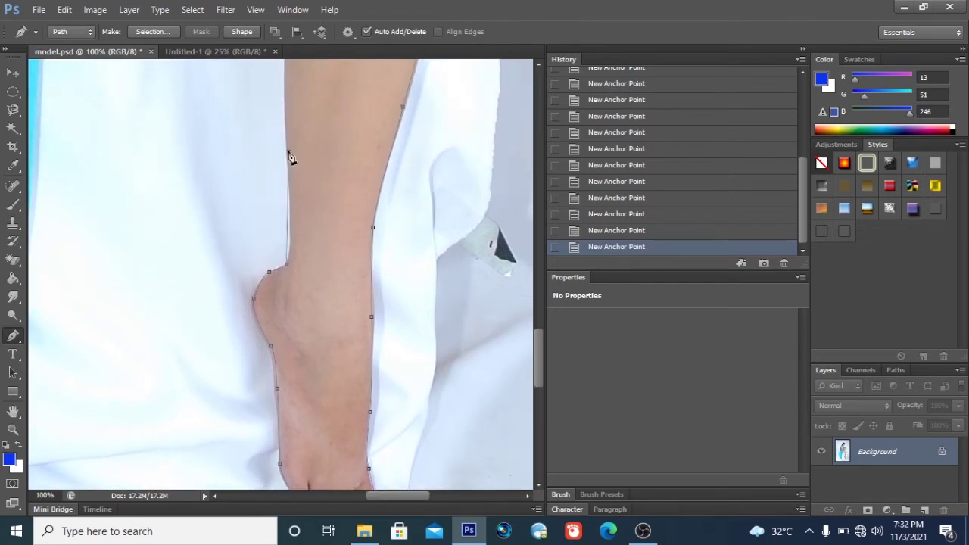
{"action": "left_click", "coordinate": [285, 106]}
{"action": "scroll", "coordinate": [287, 122], "scroll_direction": "up", "scroll_amount": 4}
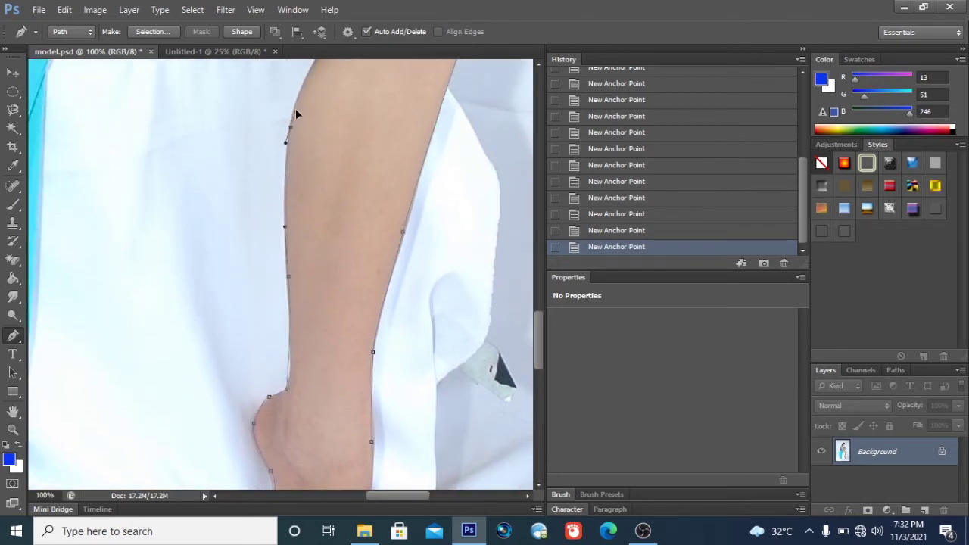
{"action": "scroll", "coordinate": [299, 119], "scroll_direction": "up", "scroll_amount": 2}
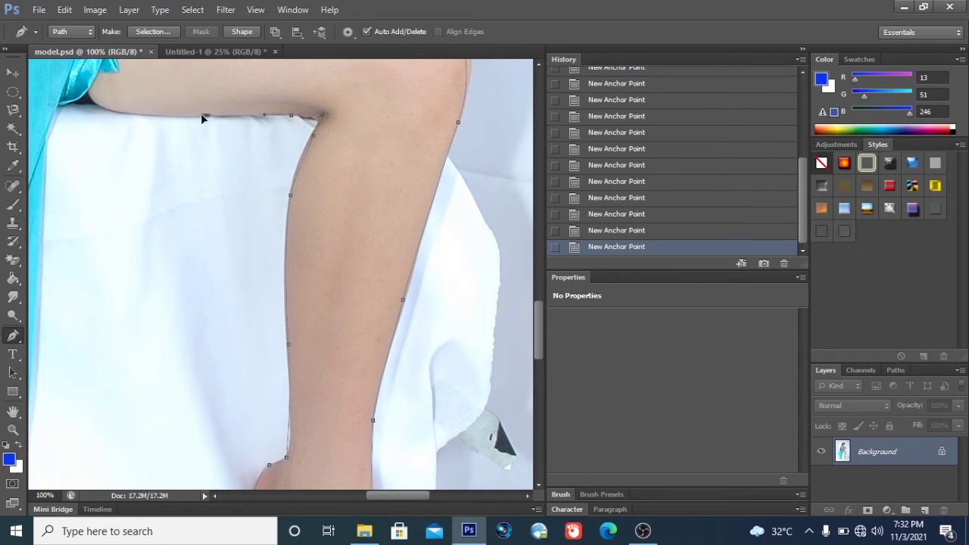
- Continue the path along the underside of the thigh to the edge of the turquoise skirt
{"action": "left_click", "coordinate": [143, 115]}
{"action": "scroll", "coordinate": [85, 96], "scroll_direction": "down", "scroll_amount": 2}
{"action": "left_click_drag", "start_coordinate": [373, 495], "coordinate": [358, 494]}
{"action": "scroll", "coordinate": [147, 202], "scroll_direction": "up", "scroll_amount": 3}
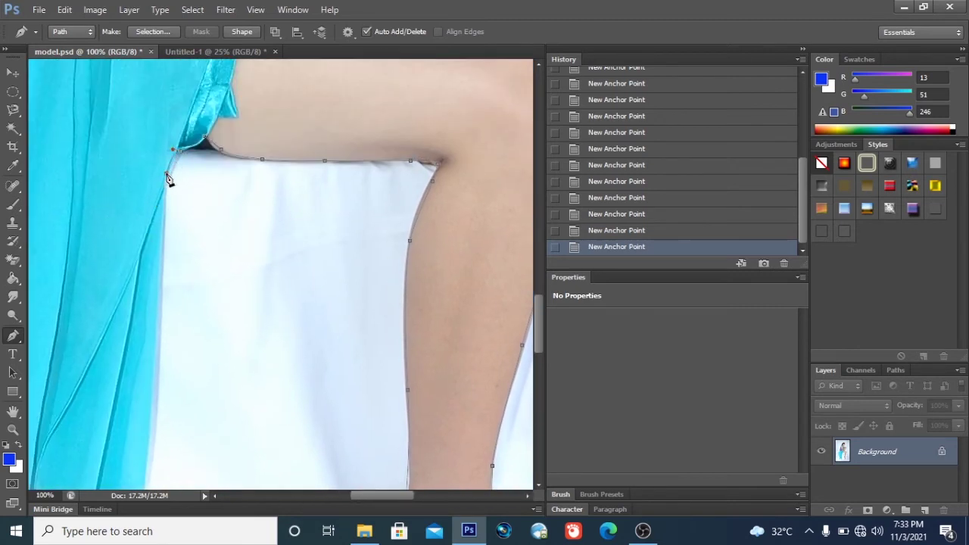
- Trace the path down the turquoise skirt's outer edge beside the leg to the knotted tip of its hem
{"action": "left_click", "coordinate": [164, 185]}
{"action": "scroll", "coordinate": [162, 227], "scroll_direction": "down", "scroll_amount": 3}
{"action": "scroll", "coordinate": [149, 280], "scroll_direction": "down", "scroll_amount": 2}
{"action": "left_click", "coordinate": [147, 302]}
{"action": "scroll", "coordinate": [143, 310], "scroll_direction": "down", "scroll_amount": 3}
{"action": "left_click", "coordinate": [141, 318]}
{"action": "left_click", "coordinate": [130, 409]}
{"action": "scroll", "coordinate": [121, 399], "scroll_direction": "down", "scroll_amount": 3}
{"action": "left_click_drag", "start_coordinate": [112, 375], "coordinate": [105, 384]}
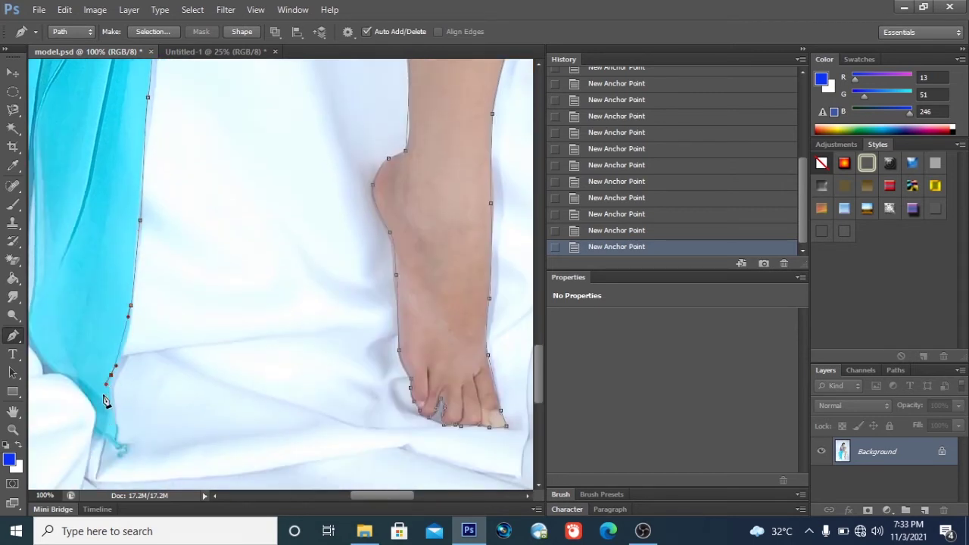
{"action": "left_click_drag", "start_coordinate": [115, 432], "coordinate": [112, 446]}
{"action": "left_click", "coordinate": [125, 451]}
- Trace the gap between the two skirt panels and the other panel's lower hem, closing the path at its starting point
{"action": "left_click_drag", "start_coordinate": [357, 496], "coordinate": [335, 494]}
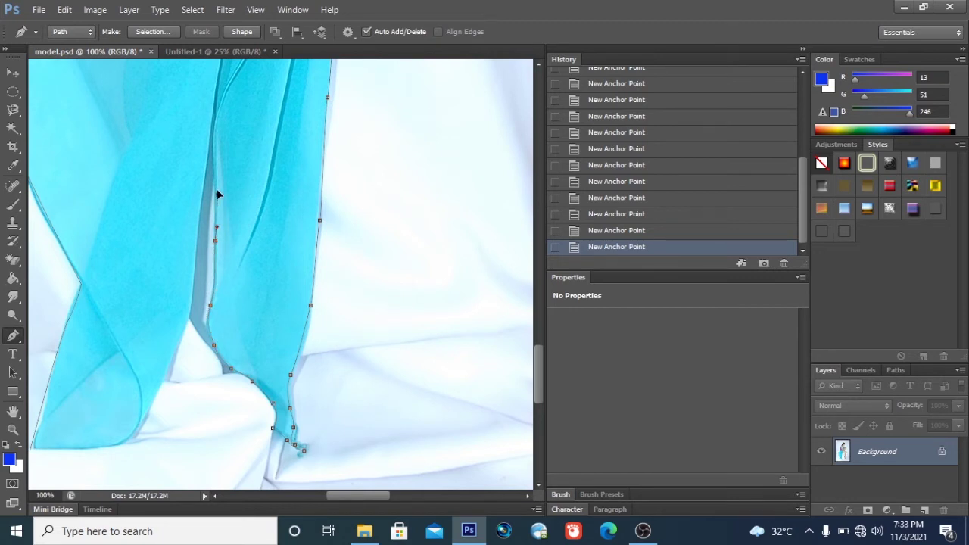
{"action": "left_click_drag", "start_coordinate": [197, 228], "coordinate": [191, 251]}
{"action": "left_click_drag", "start_coordinate": [188, 296], "coordinate": [172, 355]}
{"action": "left_click_drag", "start_coordinate": [161, 387], "coordinate": [89, 449]}
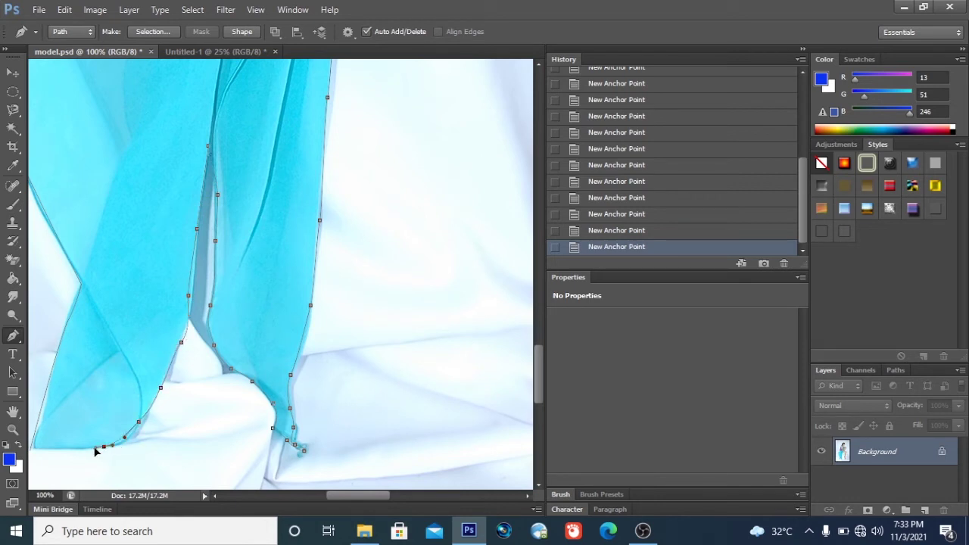
{"action": "left_click", "coordinate": [32, 448]}
- Convert the closed outline path around the model into a selection
{"action": "scroll", "coordinate": [161, 269], "scroll_direction": "up", "scroll_amount": 1}
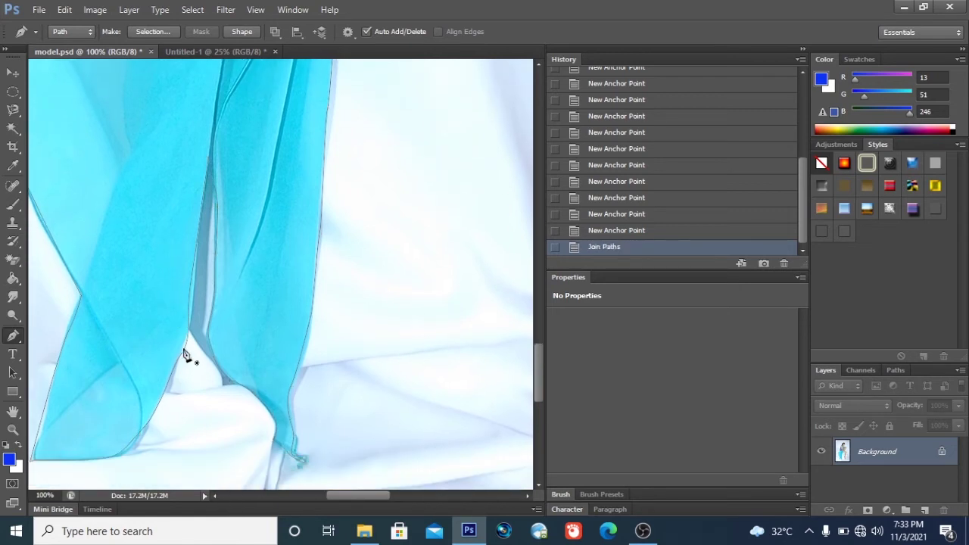
{"action": "scroll", "coordinate": [184, 354], "scroll_direction": "down", "scroll_amount": 1}
{"action": "scroll", "coordinate": [357, 495], "scroll_direction": "left", "scroll_amount": 4}
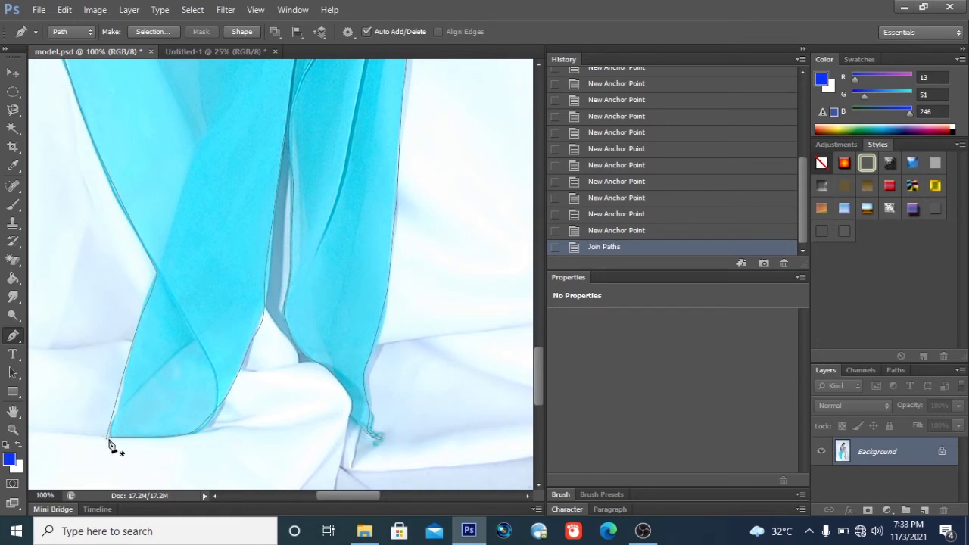
{"action": "right_click", "coordinate": [191, 149]}
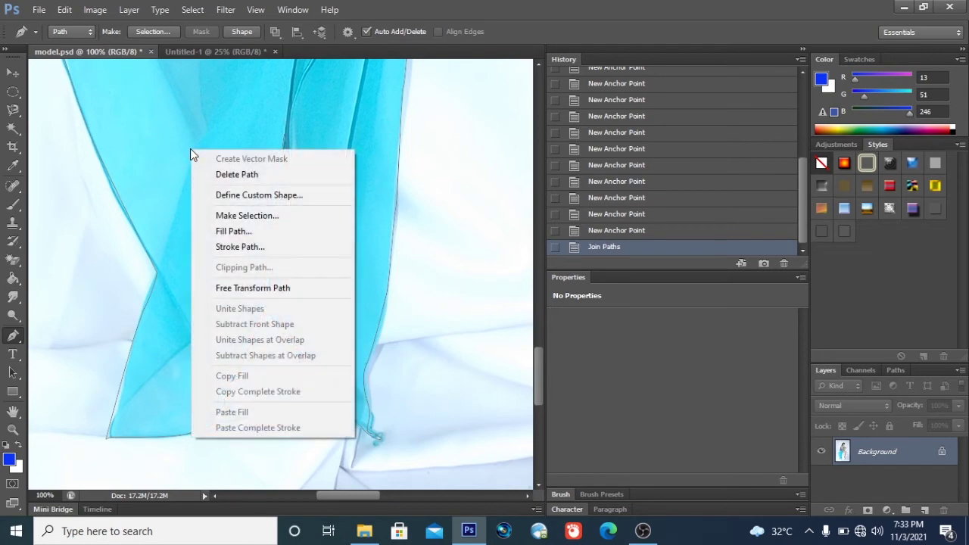
{"action": "left_click", "coordinate": [247, 216]}
{"action": "left_click", "coordinate": [551, 151]}
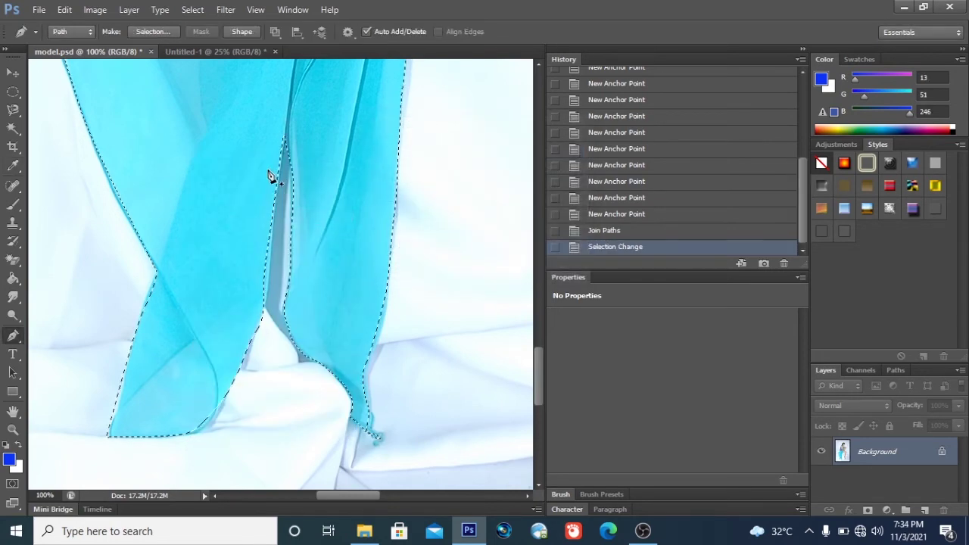
- Examine the selection edge from the skirt up past the bodice and shoulder to the hair, and check the blue background document
{"action": "scroll", "coordinate": [269, 176], "scroll_direction": "up", "scroll_amount": 10}
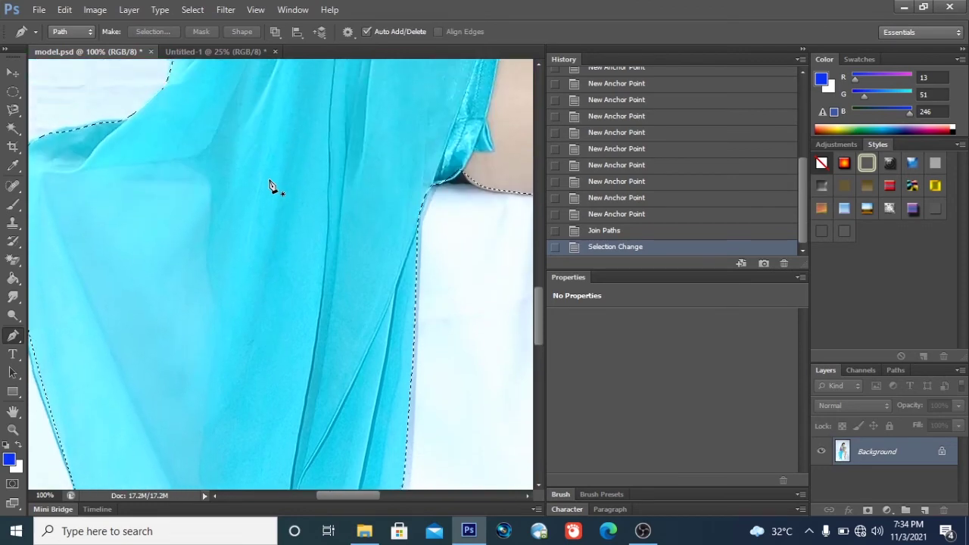
{"action": "scroll", "coordinate": [269, 185], "scroll_direction": "up", "scroll_amount": 8}
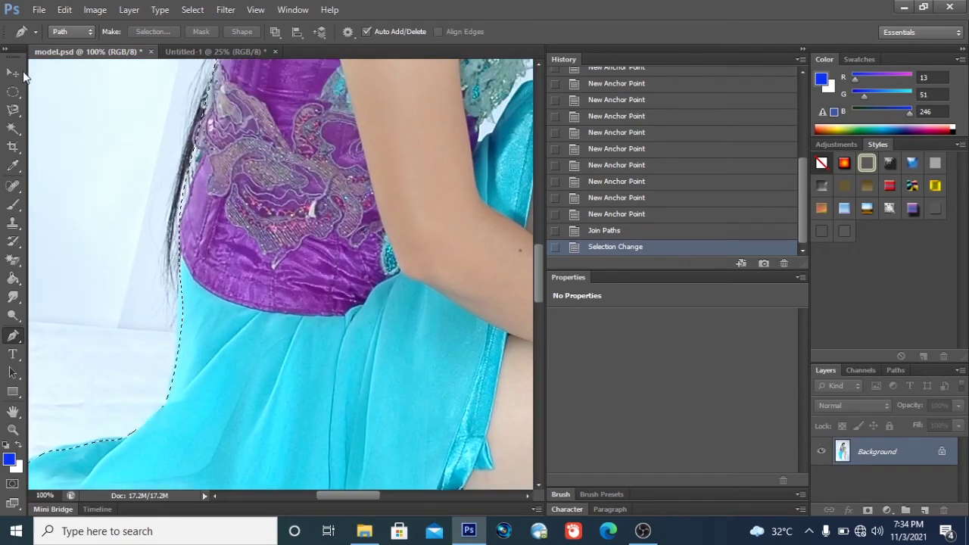
{"action": "scroll", "coordinate": [191, 282], "scroll_direction": "up", "scroll_amount": 4}
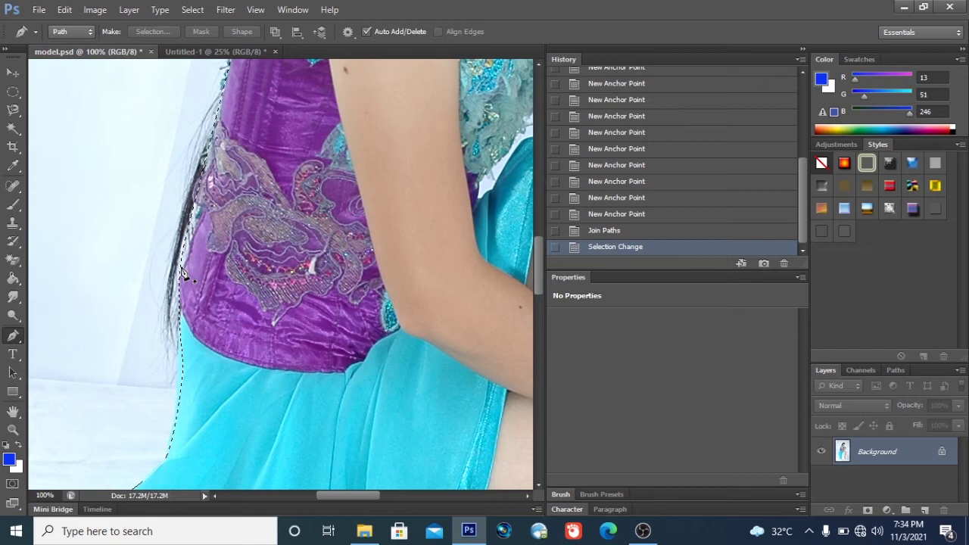
{"action": "scroll", "coordinate": [182, 279], "scroll_direction": "up", "scroll_amount": 1}
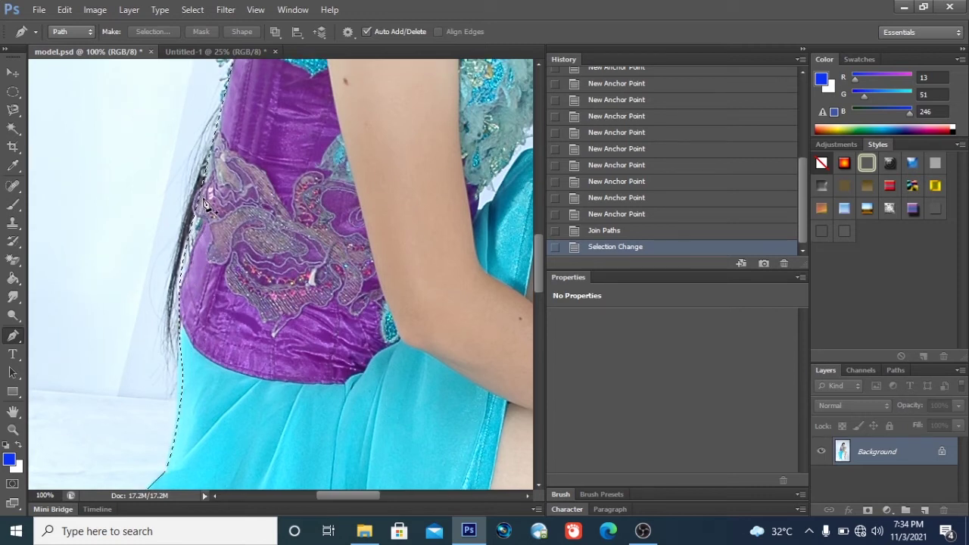
{"action": "scroll", "coordinate": [204, 203], "scroll_direction": "up", "scroll_amount": 8}
{"action": "scroll", "coordinate": [224, 212], "scroll_direction": "up", "scroll_amount": 15}
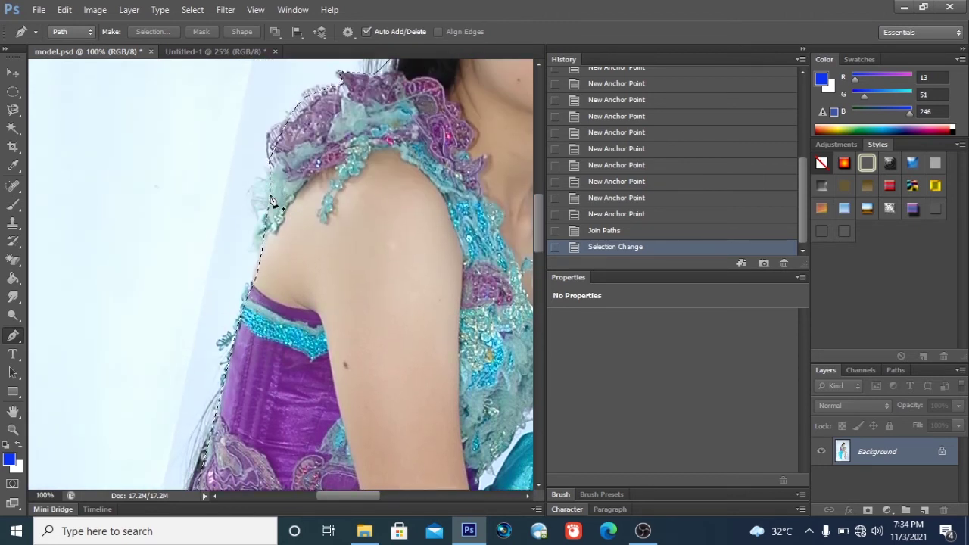
{"action": "scroll", "coordinate": [273, 198], "scroll_direction": "up", "scroll_amount": 3}
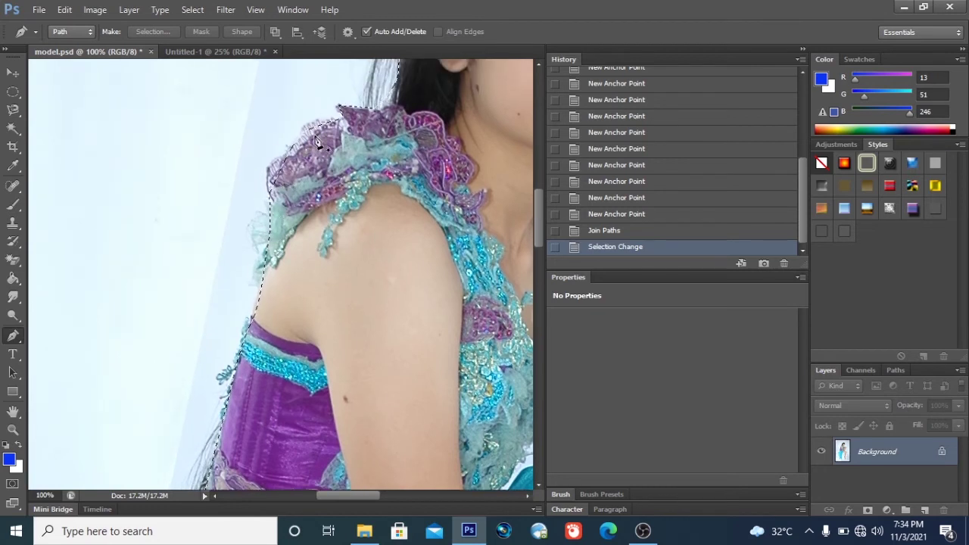
{"action": "scroll", "coordinate": [363, 142], "scroll_direction": "up", "scroll_amount": 6}
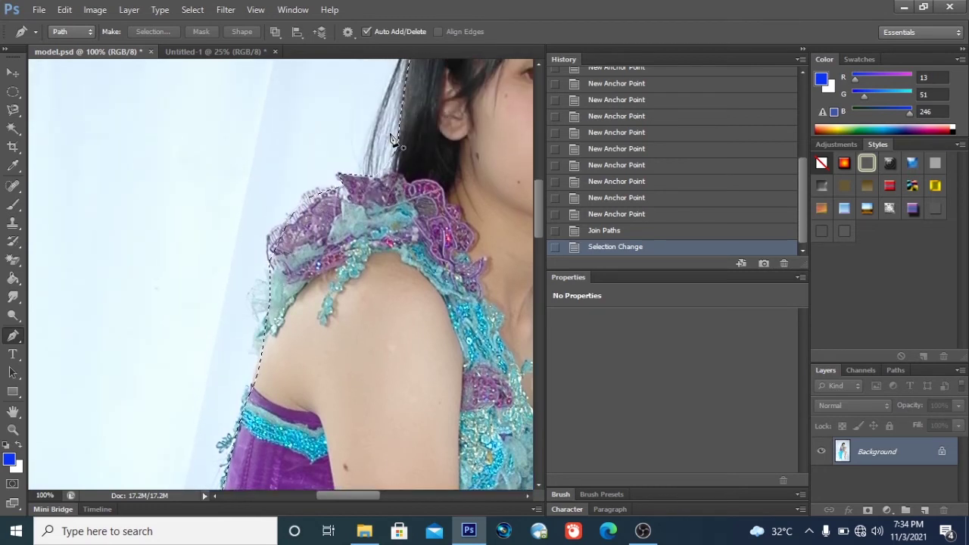
{"action": "scroll", "coordinate": [390, 138], "scroll_direction": "up", "scroll_amount": 6}
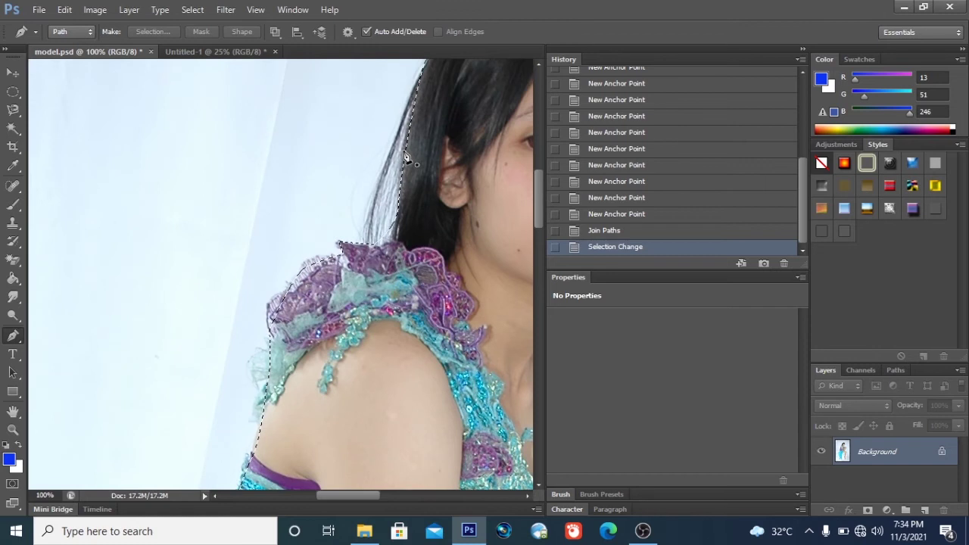
{"action": "scroll", "coordinate": [406, 158], "scroll_direction": "up", "scroll_amount": 1}
{"action": "left_click_drag", "start_coordinate": [367, 496], "coordinate": [381, 495]}
{"action": "scroll", "coordinate": [297, 152], "scroll_direction": "up", "scroll_amount": 8}
{"action": "left_click_drag", "start_coordinate": [369, 498], "coordinate": [380, 494]}
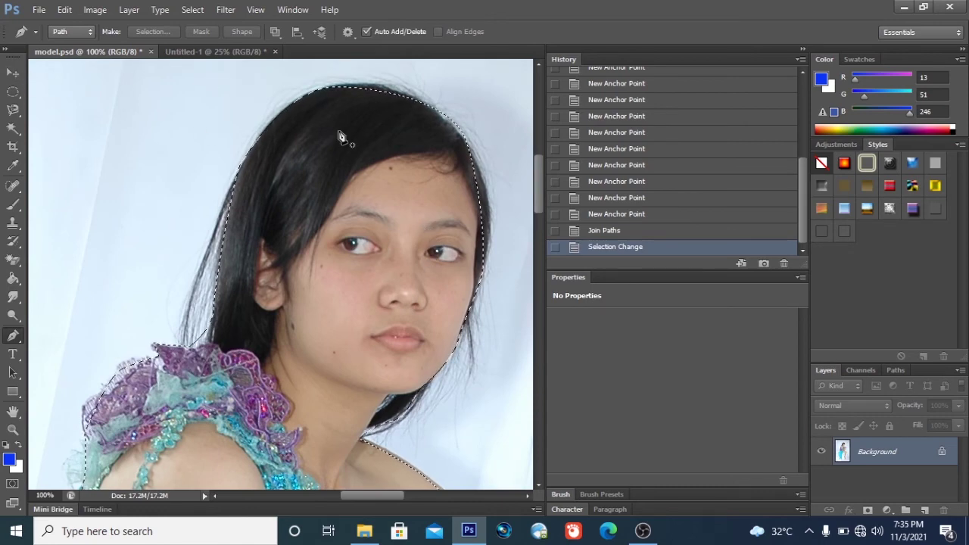
{"action": "left_click", "coordinate": [232, 53]}
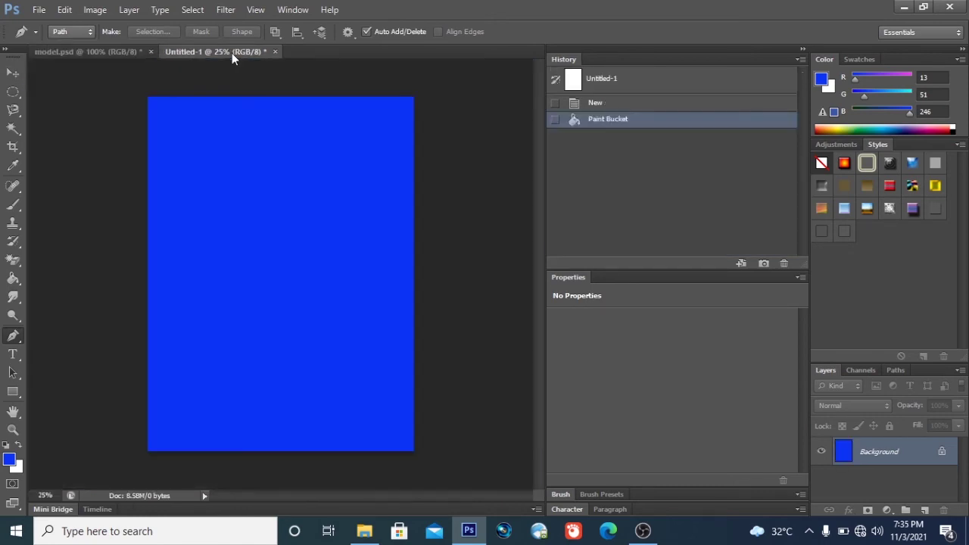
{"action": "left_click", "coordinate": [121, 53]}
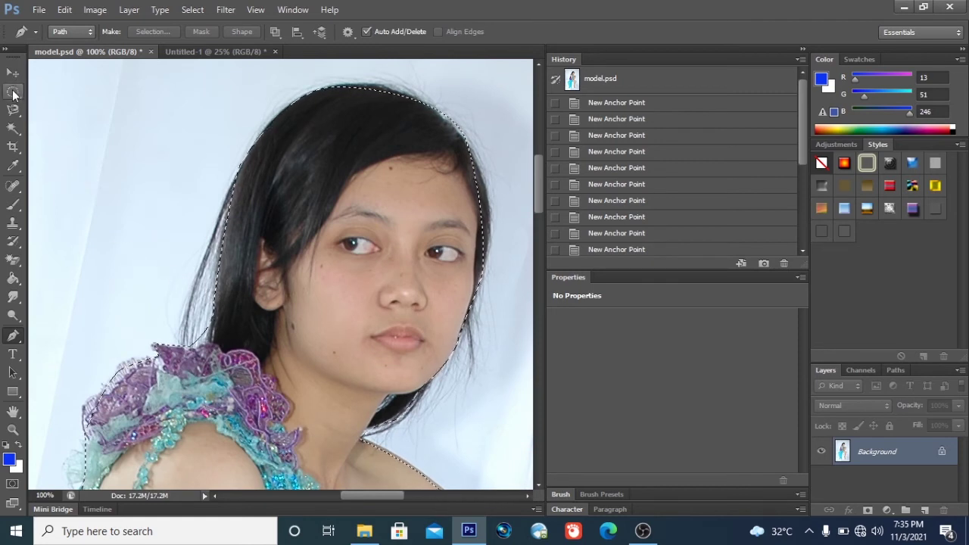
- Open Refine Edge for the model selection with the Elliptical Marquee tool active, and preview the cutout in the On Layers view
{"action": "left_click", "coordinate": [12, 92]}
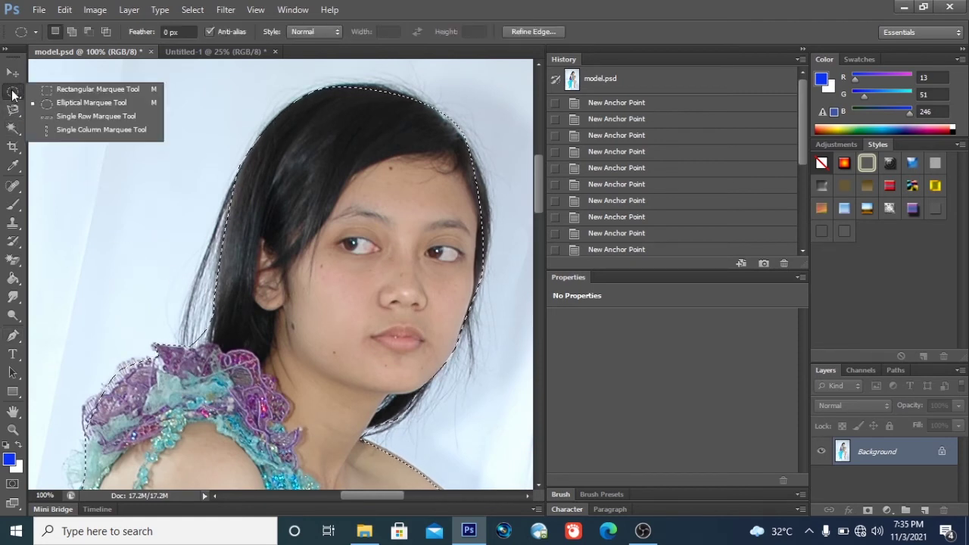
{"action": "right_click", "coordinate": [13, 93]}
{"action": "right_click", "coordinate": [12, 92]}
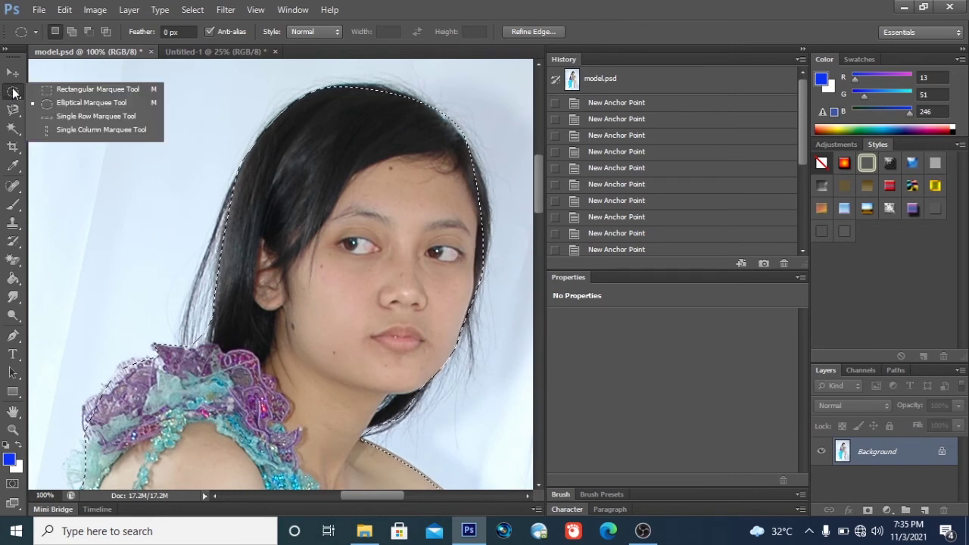
{"action": "left_click", "coordinate": [534, 31]}
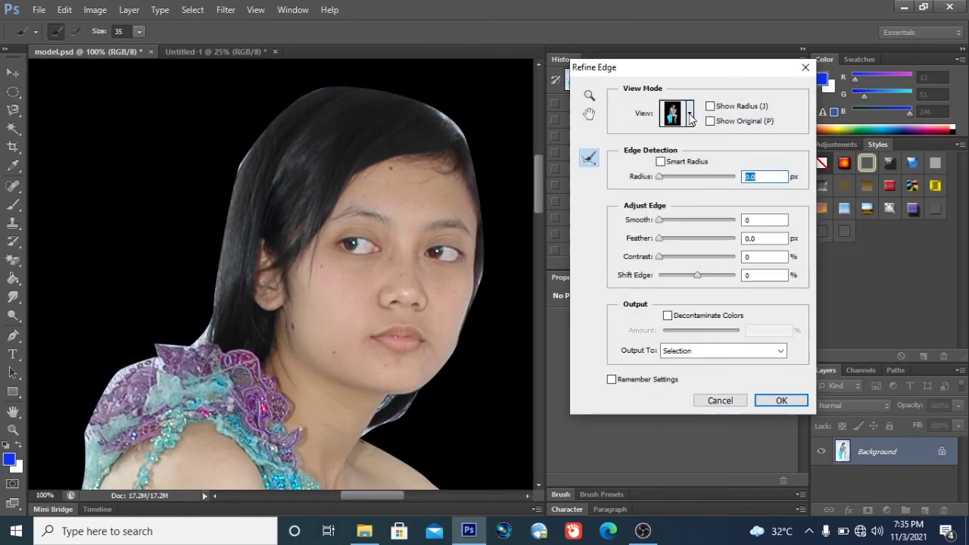
{"action": "left_click", "coordinate": [689, 115]}
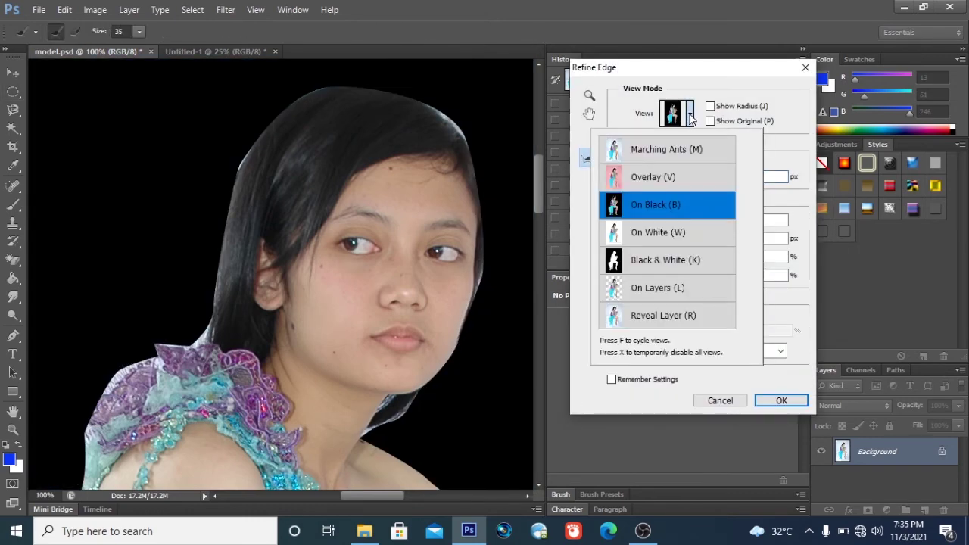
{"action": "left_click", "coordinate": [643, 288]}
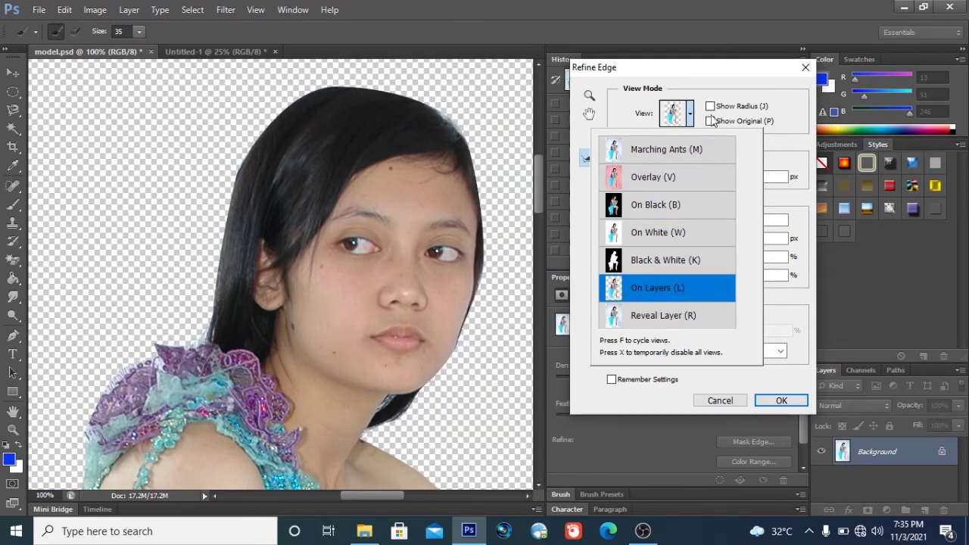
- Show the radius preview, enable Smart Radius, and set the edge detection radius to 1.6 px
{"action": "left_click", "coordinate": [710, 107]}
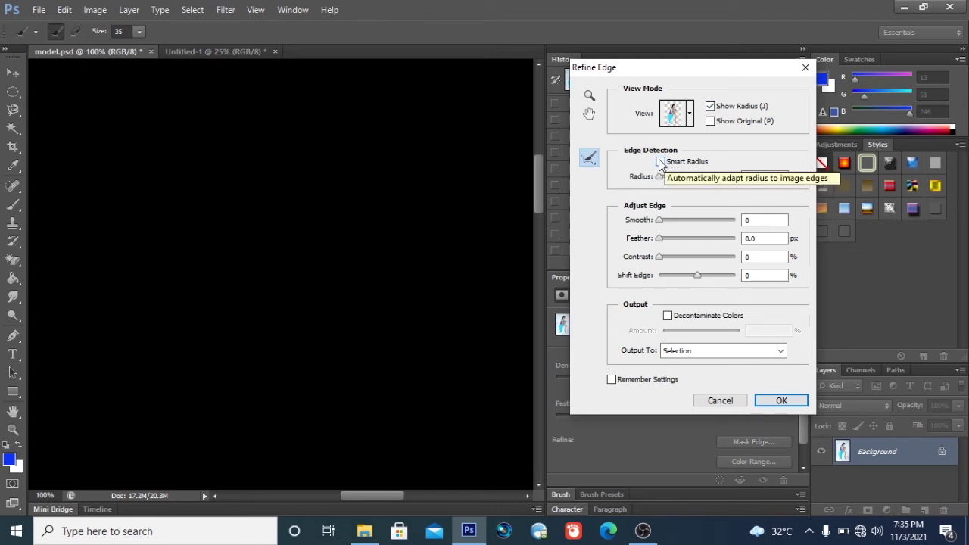
{"action": "left_click", "coordinate": [661, 162]}
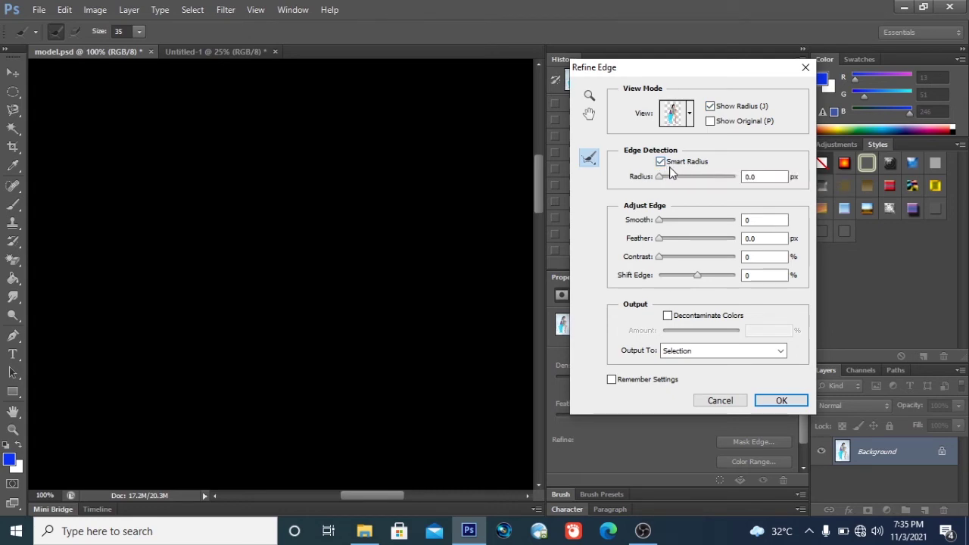
{"action": "left_click_drag", "start_coordinate": [660, 177], "coordinate": [663, 181]}
{"action": "left_click_drag", "start_coordinate": [665, 178], "coordinate": [667, 178]}
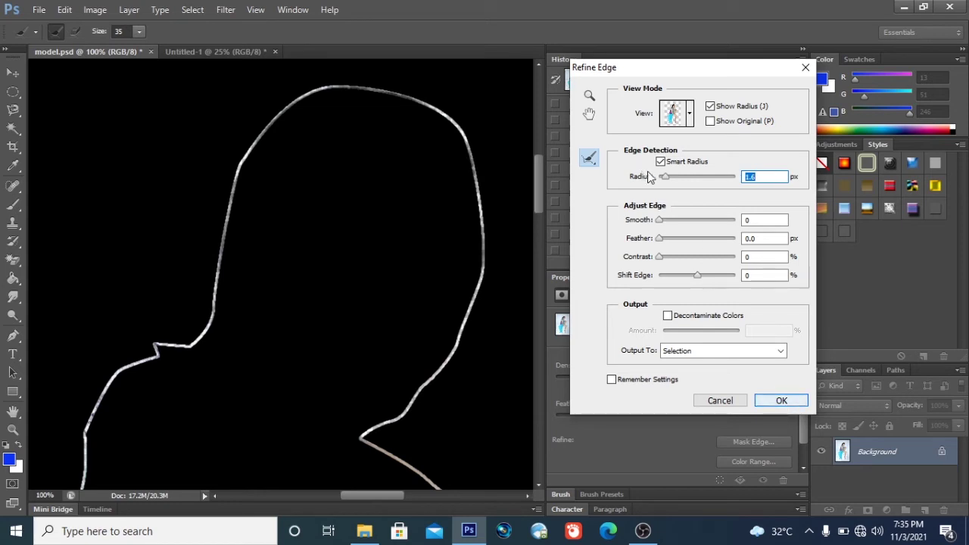
- Switch the Refine Edge preview to On White and turn off the radius display
{"action": "left_click", "coordinate": [689, 114]}
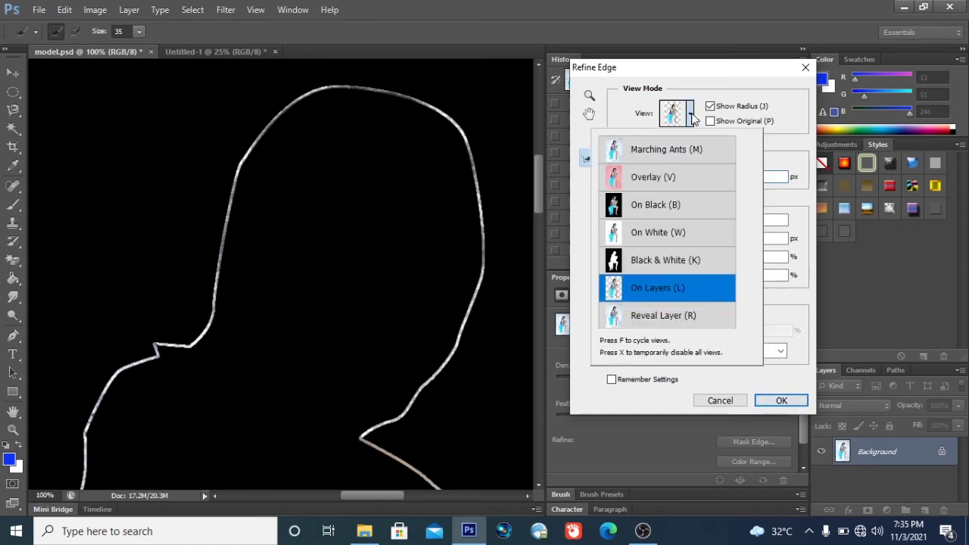
{"action": "left_click", "coordinate": [656, 234]}
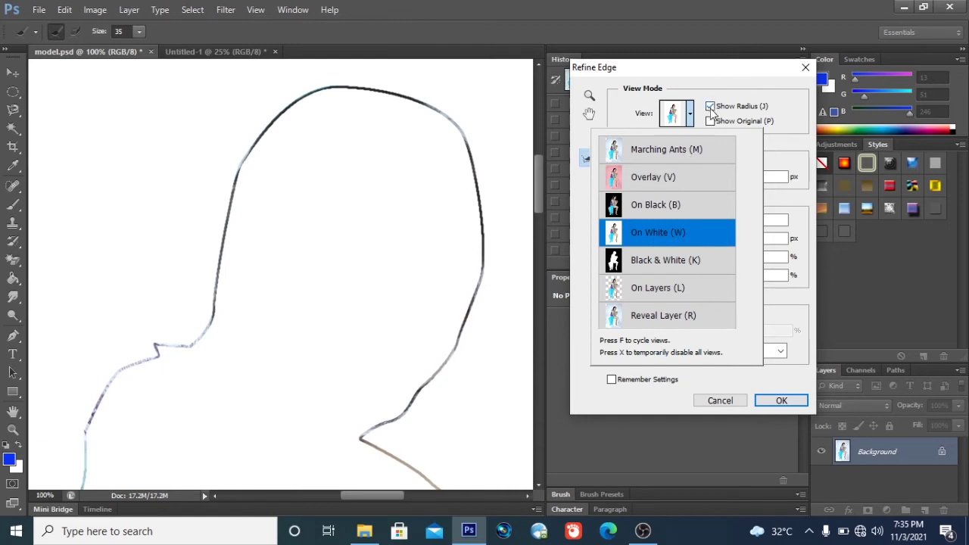
{"action": "left_click", "coordinate": [711, 107]}
{"action": "left_click", "coordinate": [711, 107]}
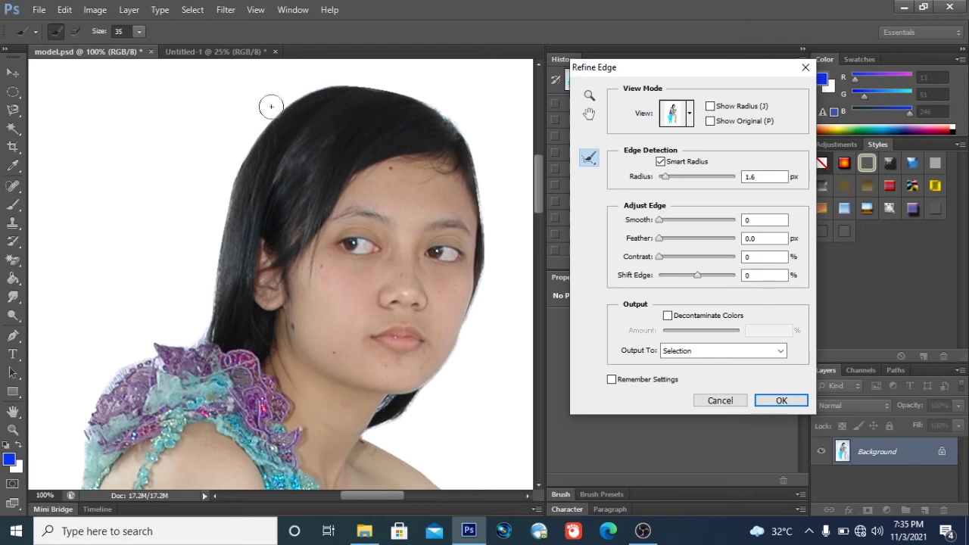
- Brush the Refine Radius tool at size 35 around the hair outline and along the ruffled shoulder trim
{"action": "mouse_move", "coordinate": [275, 115]}
{"action": "left_mouse_down"}
{"action": "mouse_move", "coordinate": [218, 218]}
{"action": "mouse_move", "coordinate": [190, 348]}
{"action": "mouse_move", "coordinate": [209, 245]}
{"action": "mouse_move", "coordinate": [256, 130]}
{"action": "mouse_move", "coordinate": [284, 102]}
{"action": "mouse_move", "coordinate": [358, 85]}
{"action": "mouse_move", "coordinate": [403, 93]}
{"action": "mouse_move", "coordinate": [462, 125]}
{"action": "mouse_move", "coordinate": [489, 241]}
{"action": "mouse_move", "coordinate": [473, 142]}
{"action": "mouse_move", "coordinate": [495, 274]}
{"action": "mouse_move", "coordinate": [490, 283]}
{"action": "mouse_move", "coordinate": [485, 270]}
{"action": "mouse_move", "coordinate": [473, 324]}
{"action": "mouse_move", "coordinate": [482, 294]}
{"action": "mouse_move", "coordinate": [428, 396]}
{"action": "mouse_move", "coordinate": [364, 436]}
{"action": "mouse_move", "coordinate": [441, 377]}
{"action": "mouse_move", "coordinate": [381, 437]}
{"action": "mouse_move", "coordinate": [471, 372]}
{"action": "mouse_move", "coordinate": [480, 325]}
{"action": "mouse_move", "coordinate": [480, 361]}
{"action": "mouse_move", "coordinate": [385, 368]}
{"action": "left_mouse_up"}
{"action": "scroll", "coordinate": [160, 284], "scroll_direction": "down", "scroll_amount": 3}
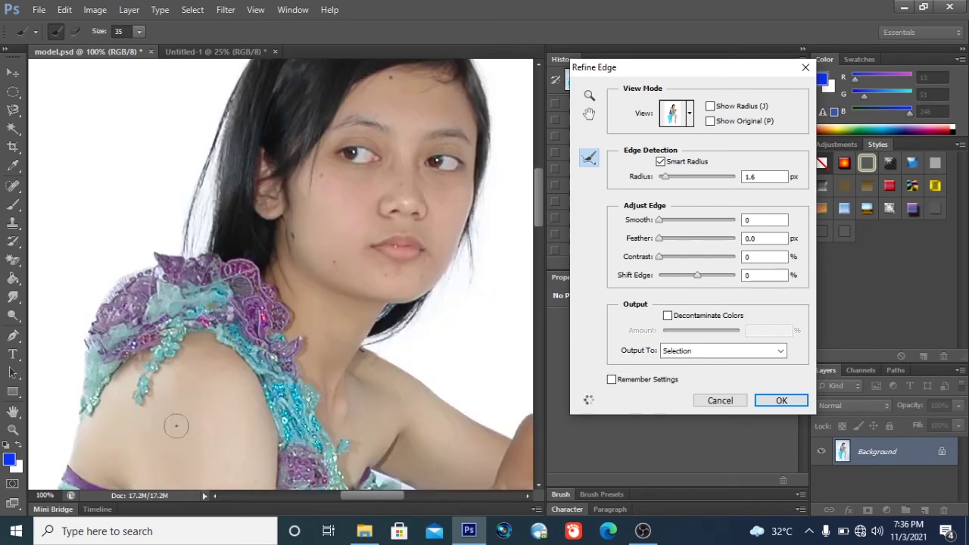
{"action": "mouse_move", "coordinate": [181, 258]}
{"action": "left_mouse_down"}
{"action": "mouse_move", "coordinate": [142, 269]}
{"action": "mouse_move", "coordinate": [100, 306]}
{"action": "mouse_move", "coordinate": [142, 265]}
{"action": "mouse_move", "coordinate": [158, 255]}
{"action": "mouse_move", "coordinate": [94, 313]}
{"action": "mouse_move", "coordinate": [71, 435]}
{"action": "left_mouse_up"}
{"action": "scroll", "coordinate": [363, 493], "scroll_direction": "down", "scroll_amount": 1}
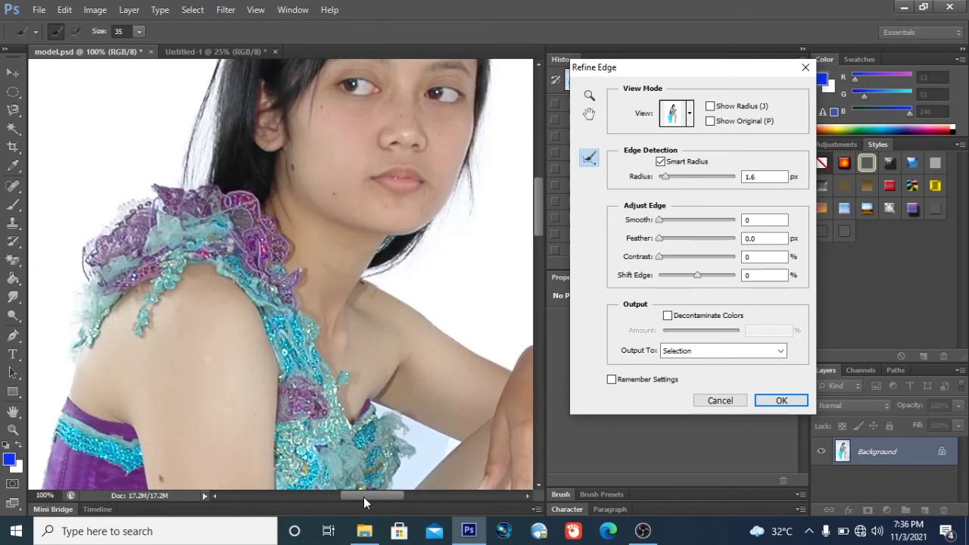
- Brush the Refine Radius tool along the back edge of the purple bodice and the hanging hair strands down to the skirt
{"action": "left_click_drag", "start_coordinate": [365, 496], "coordinate": [344, 506]}
{"action": "scroll", "coordinate": [212, 372], "scroll_direction": "down", "scroll_amount": 8}
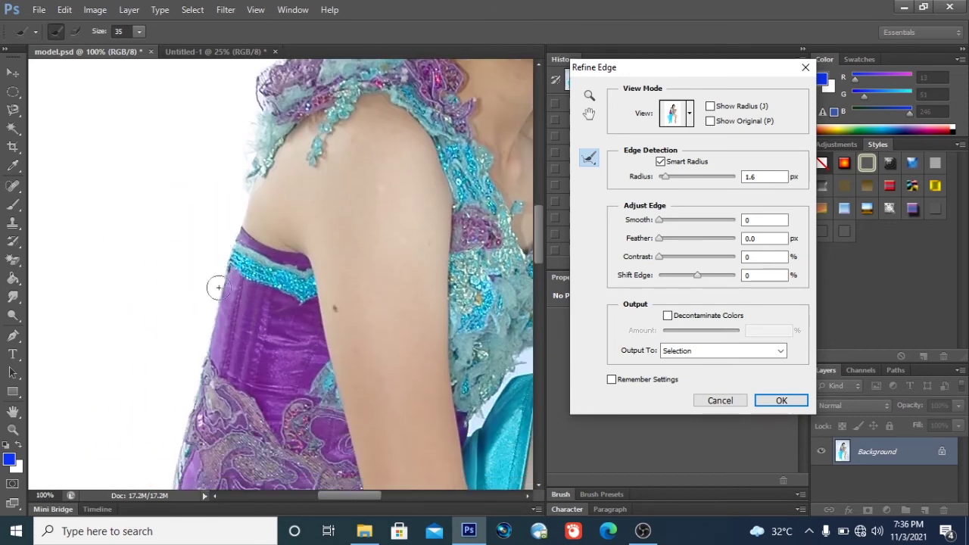
{"action": "mouse_move", "coordinate": [217, 227]}
{"action": "left_mouse_down"}
{"action": "mouse_move", "coordinate": [164, 427]}
{"action": "mouse_move", "coordinate": [165, 477]}
{"action": "mouse_move", "coordinate": [173, 380]}
{"action": "mouse_move", "coordinate": [238, 150]}
{"action": "left_mouse_up"}
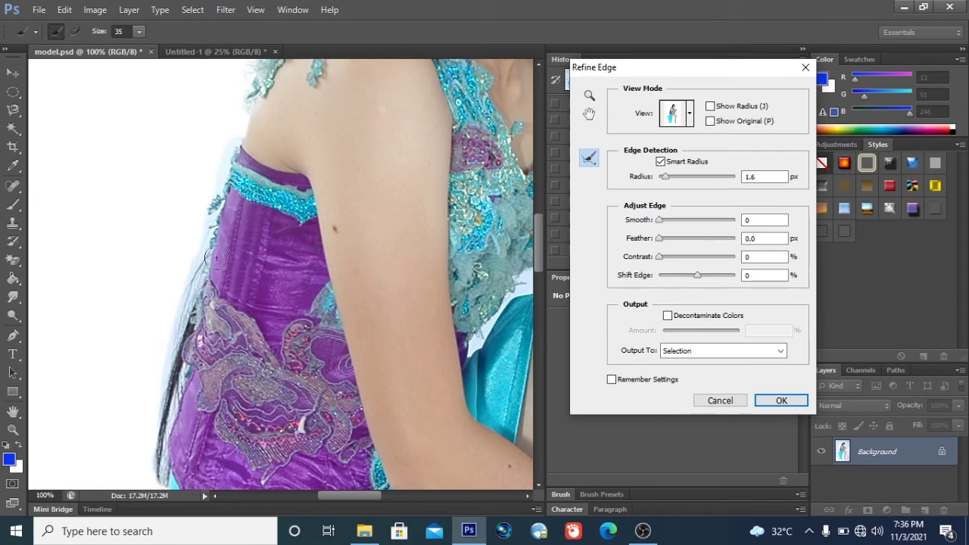
{"action": "left_click_drag", "start_coordinate": [215, 224], "coordinate": [246, 106]}
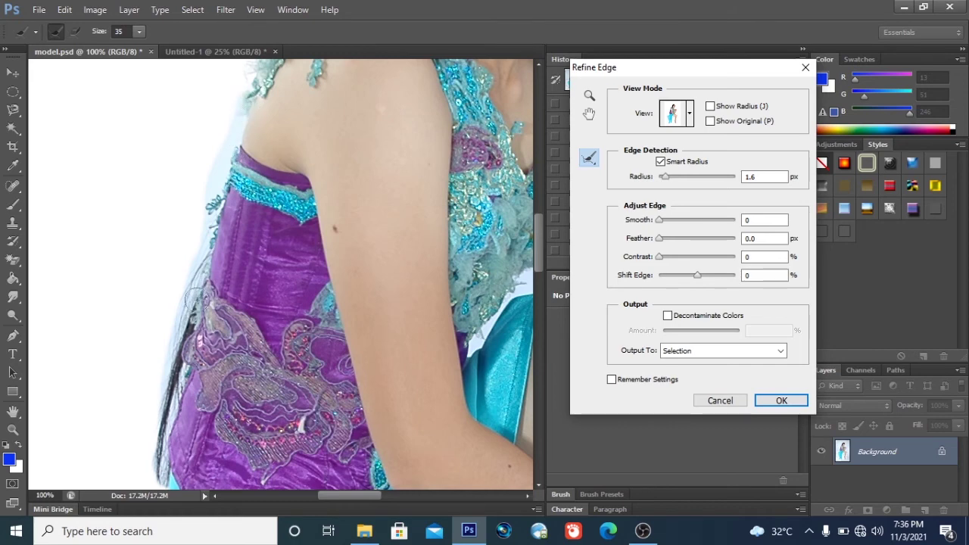
{"action": "scroll", "coordinate": [153, 438], "scroll_direction": "down", "scroll_amount": 5}
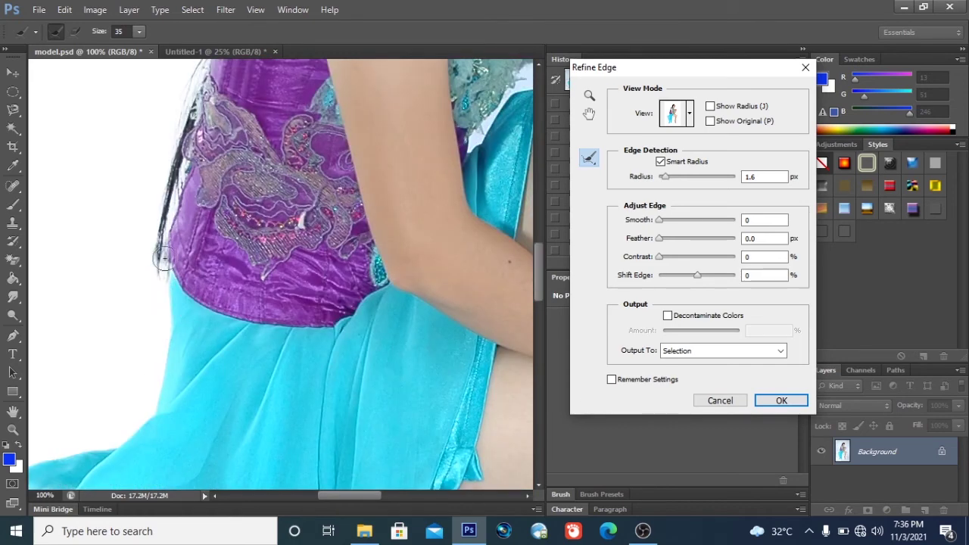
{"action": "left_click_drag", "start_coordinate": [162, 303], "coordinate": [161, 380]}
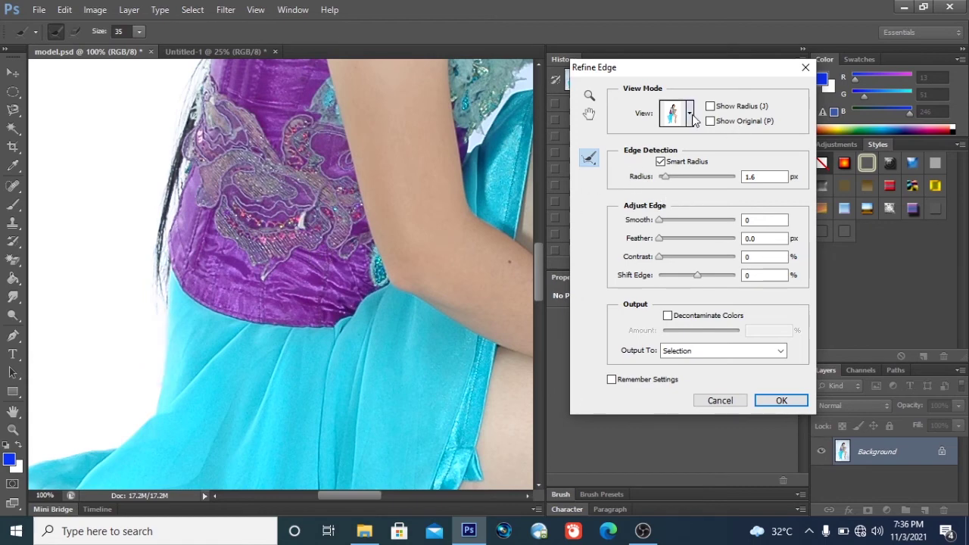
- Switch the Refine Edge preview to On Black and inspect the refined bodice, shoulder trim and hair edges
{"action": "left_click", "coordinate": [692, 117]}
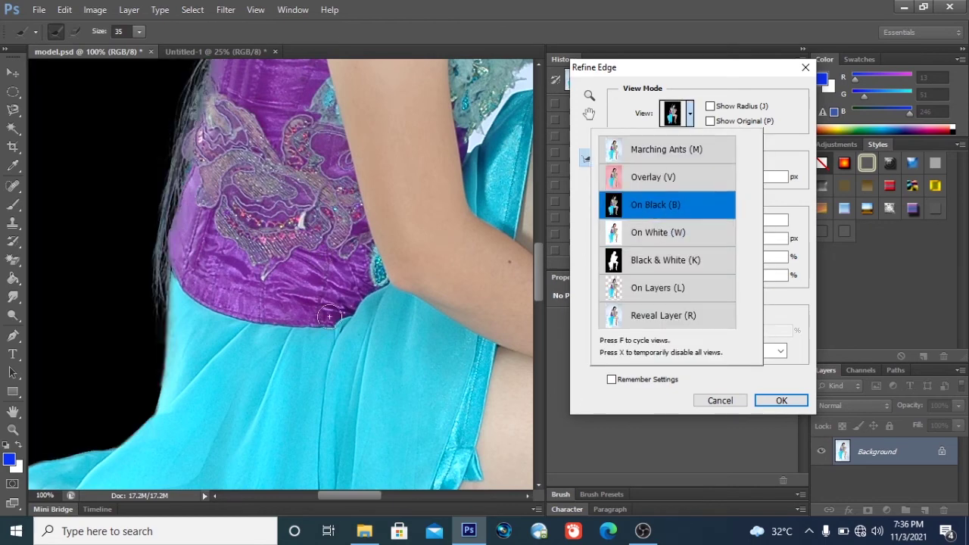
{"action": "scroll", "coordinate": [393, 270], "scroll_direction": "up", "scroll_amount": 10}
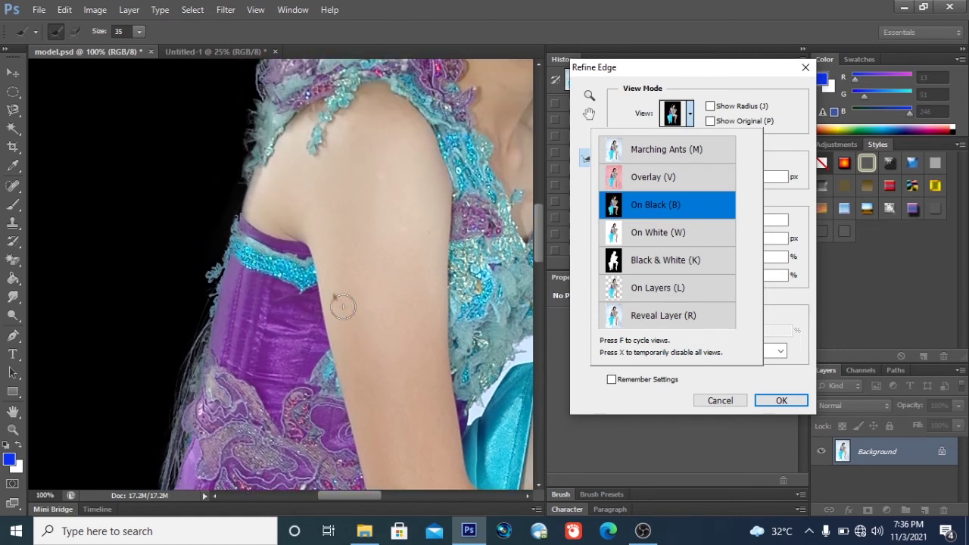
{"action": "scroll", "coordinate": [342, 306], "scroll_direction": "up", "scroll_amount": 3}
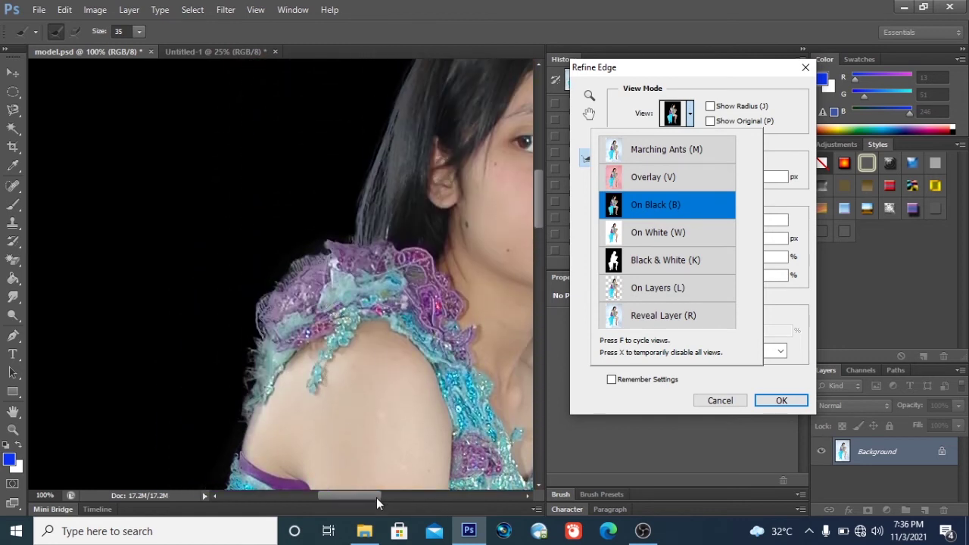
{"action": "left_click_drag", "start_coordinate": [364, 495], "coordinate": [378, 500]}
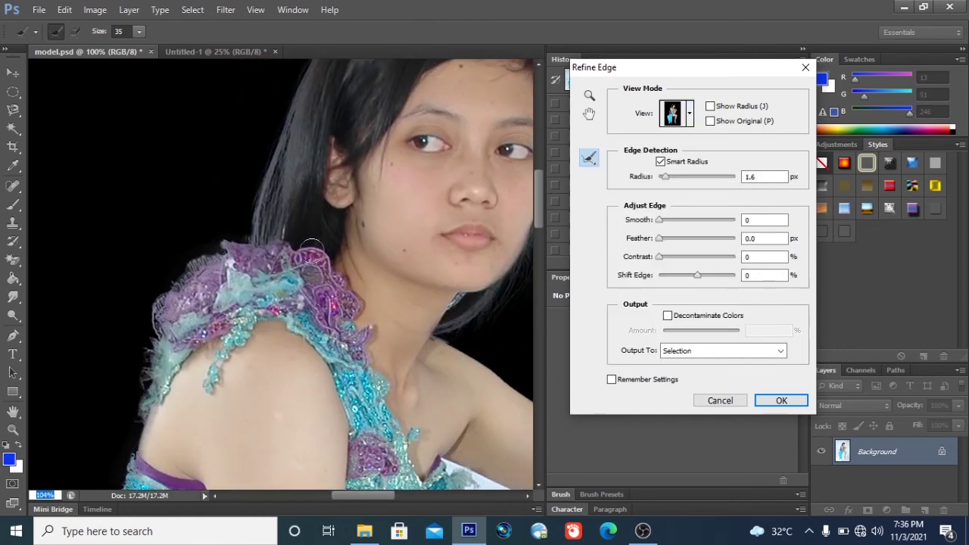
- Enable Decontaminate Colors at 91% and output the refined cutout to a New Document
{"action": "left_click", "coordinate": [669, 317]}
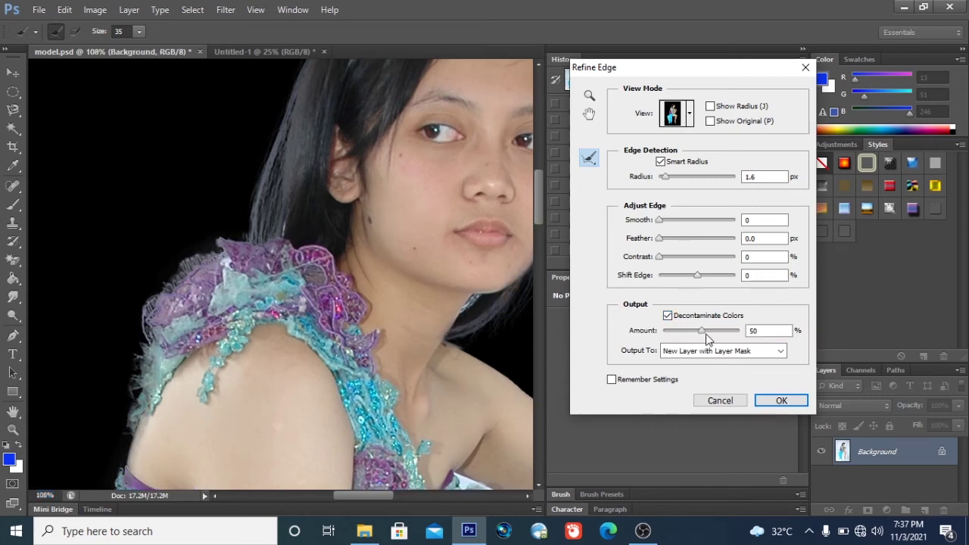
{"action": "left_click_drag", "start_coordinate": [702, 331], "coordinate": [733, 345]}
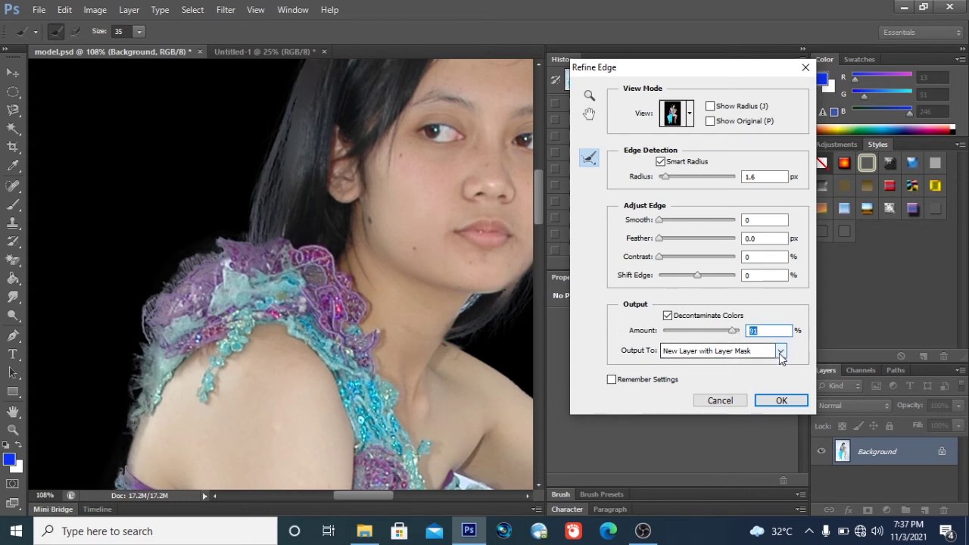
{"action": "left_click", "coordinate": [778, 351]}
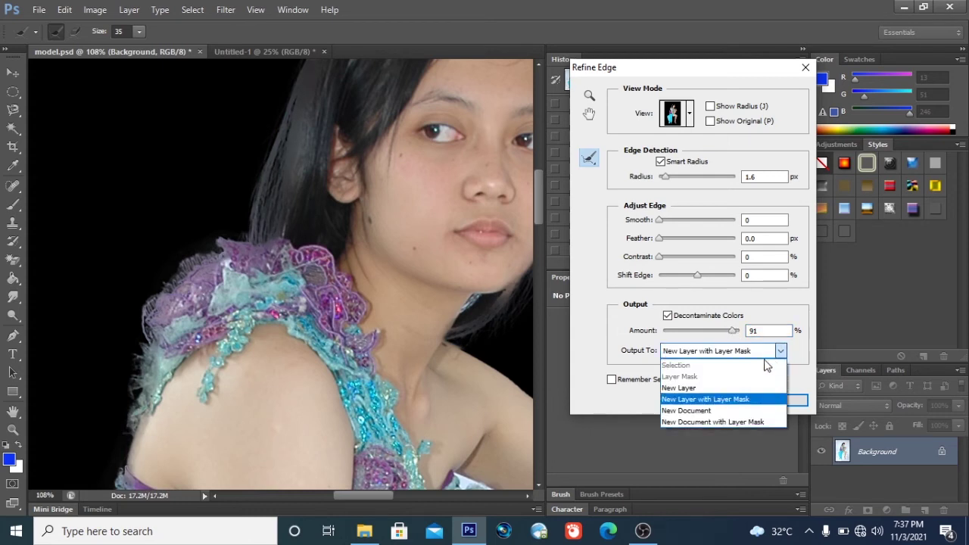
{"action": "left_click", "coordinate": [683, 411]}
{"action": "left_click", "coordinate": [780, 399]}
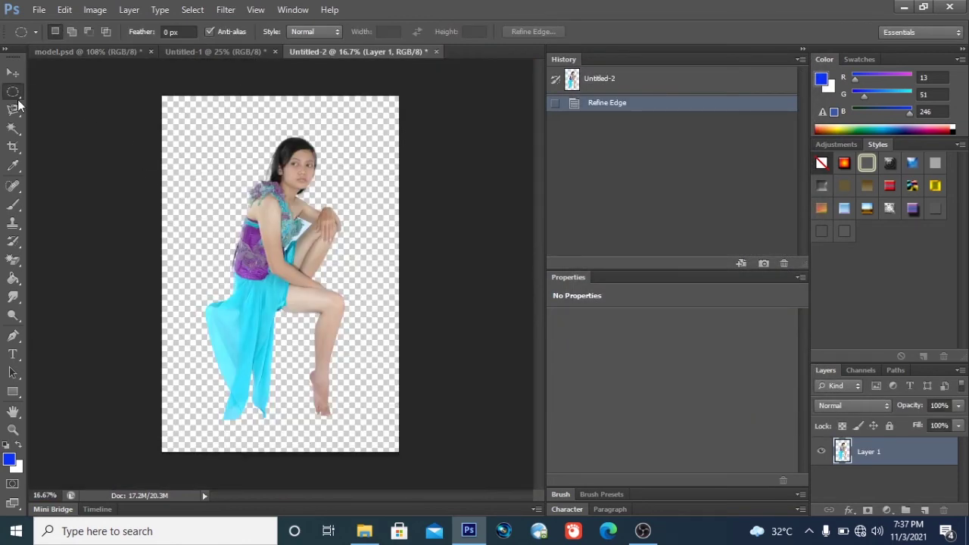
- Select the whole cut-out model with a rectangular marquee drawn around her in the new document
{"action": "right_click", "coordinate": [12, 91]}
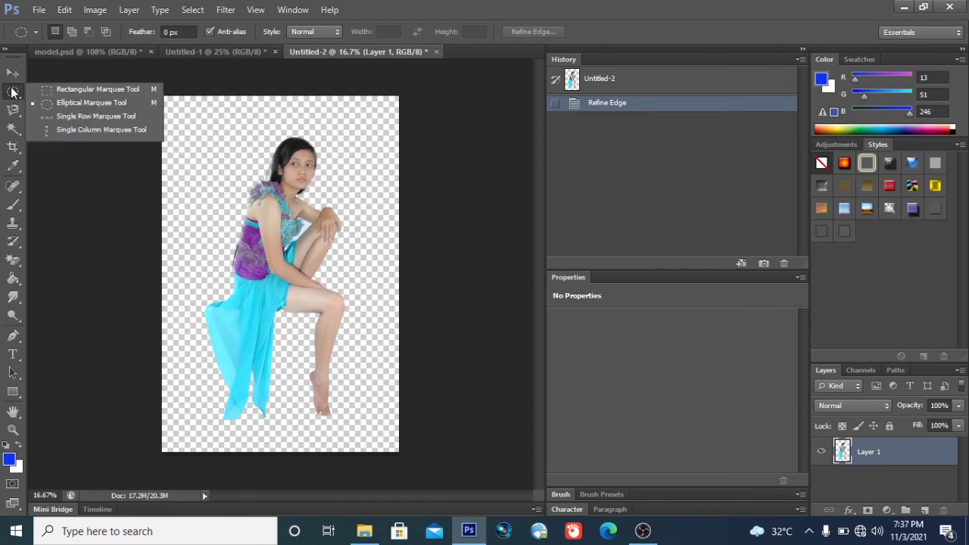
{"action": "left_click", "coordinate": [77, 89]}
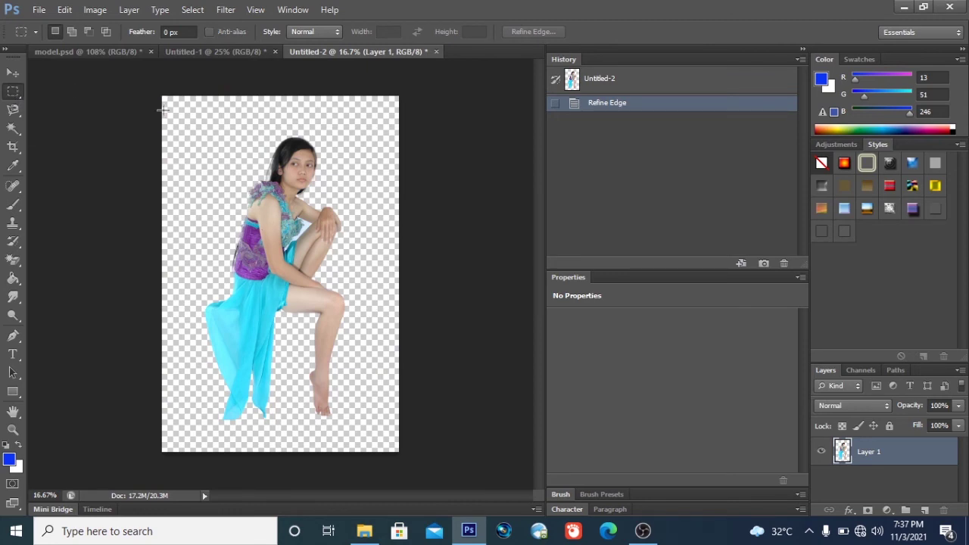
{"action": "right_click", "coordinate": [13, 92]}
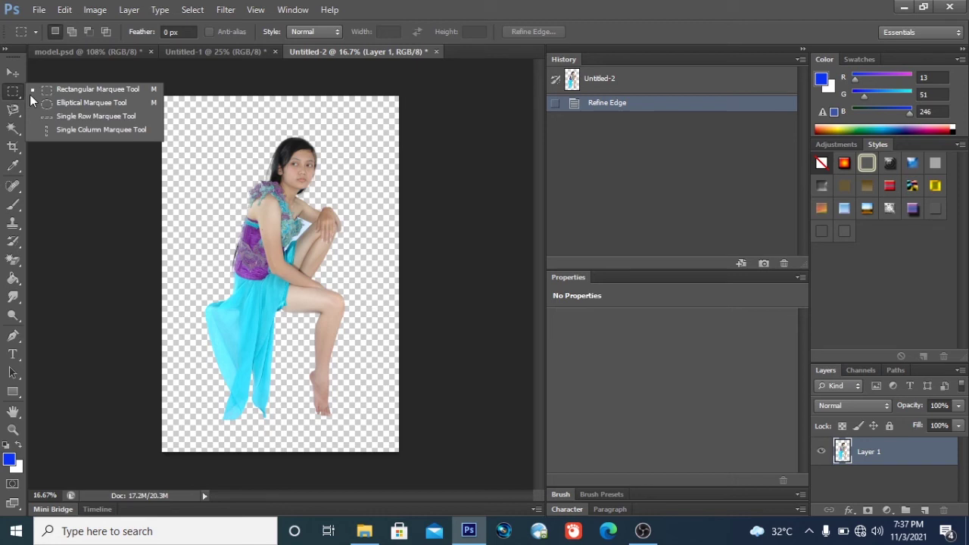
{"action": "left_click", "coordinate": [71, 90]}
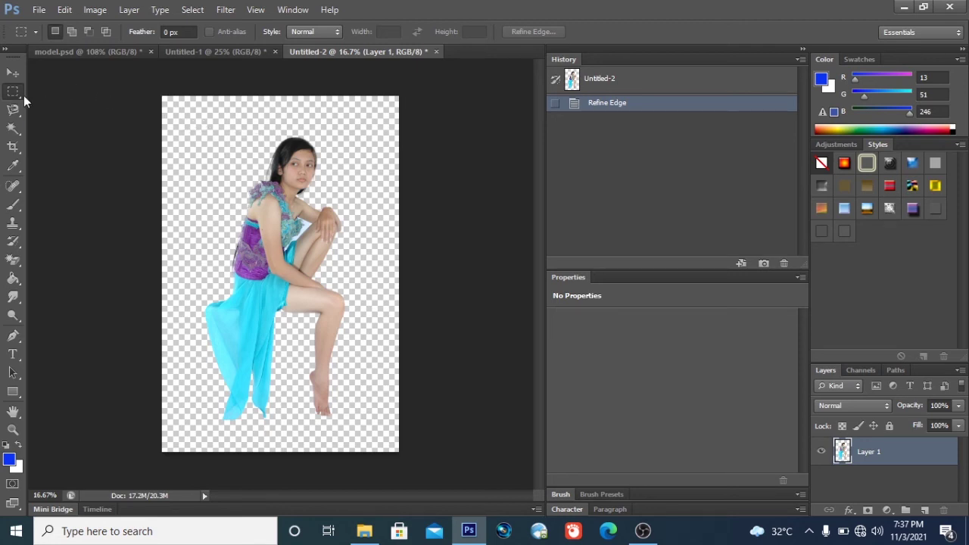
{"action": "right_click", "coordinate": [14, 94]}
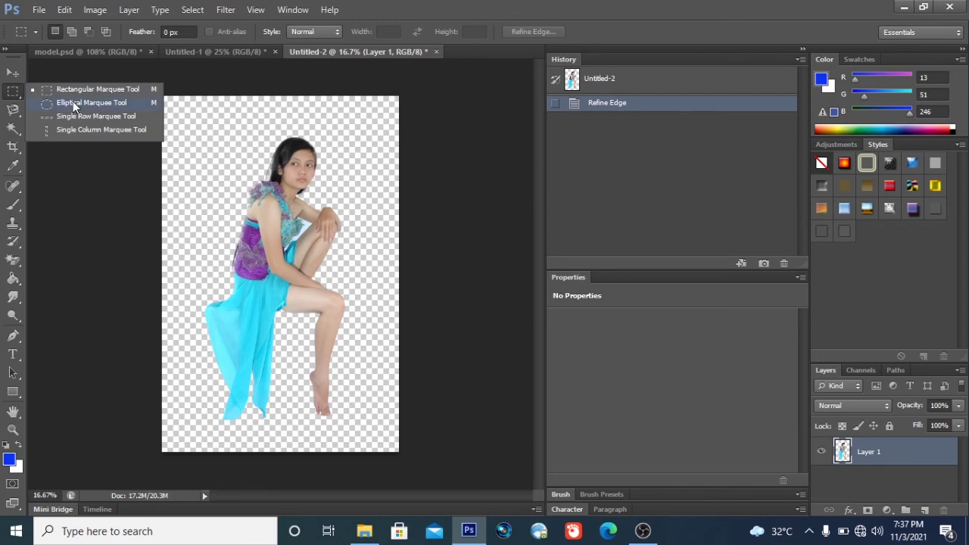
{"action": "left_click", "coordinate": [204, 121]}
{"action": "left_click_drag", "start_coordinate": [201, 117], "coordinate": [351, 425]}
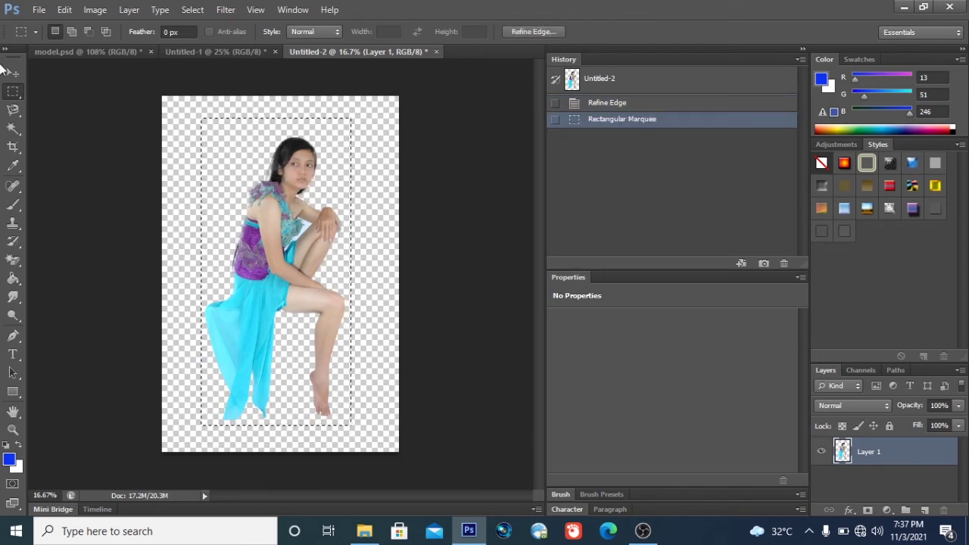
- Move the selected model into the blue Untitled-1 document and position her with her head just below the canvas's upper edge
{"action": "left_click", "coordinate": [12, 74]}
{"action": "left_click_drag", "start_coordinate": [238, 144], "coordinate": [279, 190]}
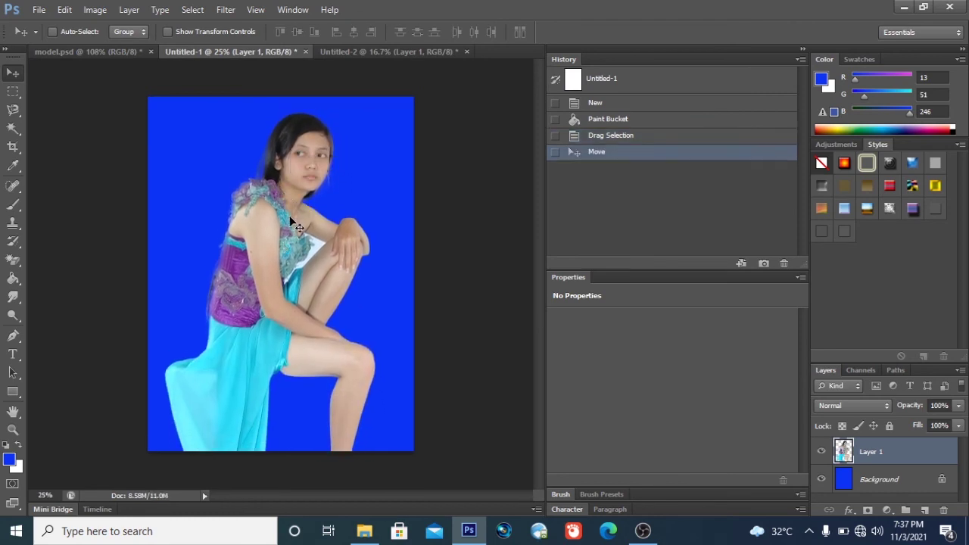
{"action": "mouse_move", "coordinate": [276, 280]}
{"action": "left_mouse_down"}
{"action": "mouse_move", "coordinate": [285, 254]}
{"action": "mouse_move", "coordinate": [284, 268]}
{"action": "left_mouse_up"}
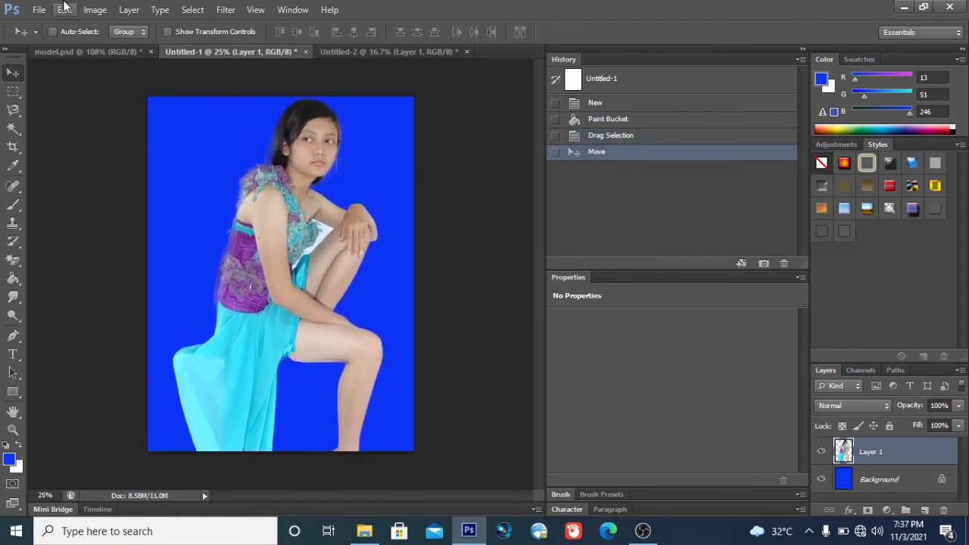
- Free Transform the model layer to about 74.4% scale, position her whole figure within the blue canvas, and apply the transformation
{"action": "left_click", "coordinate": [65, 11]}
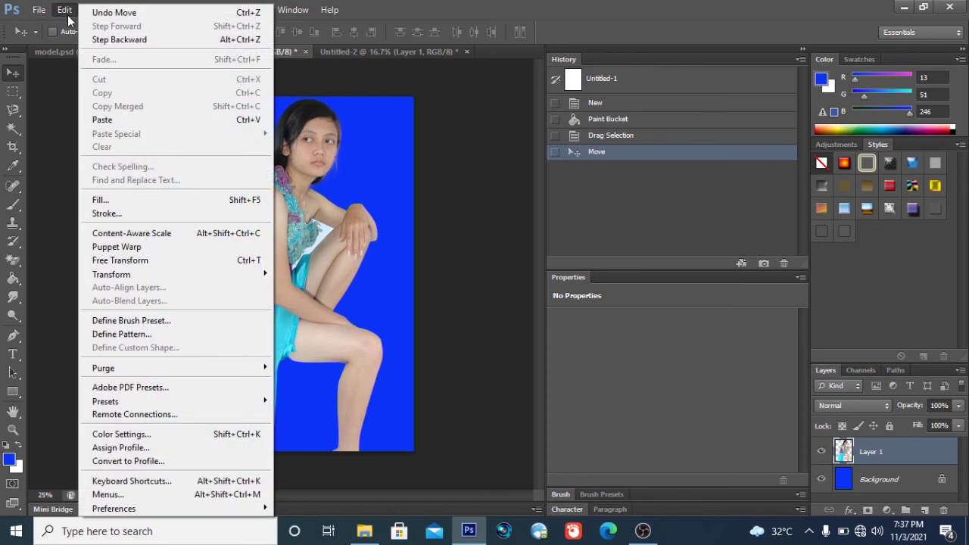
{"action": "left_click", "coordinate": [133, 260]}
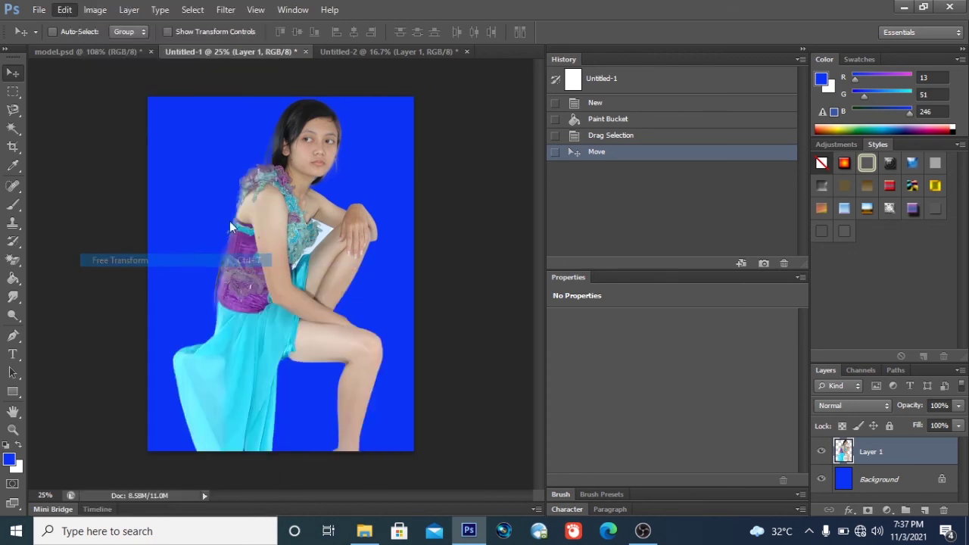
{"action": "left_click_drag", "start_coordinate": [168, 93], "coordinate": [226, 199]}
{"action": "left_click_drag", "start_coordinate": [283, 283], "coordinate": [253, 216]}
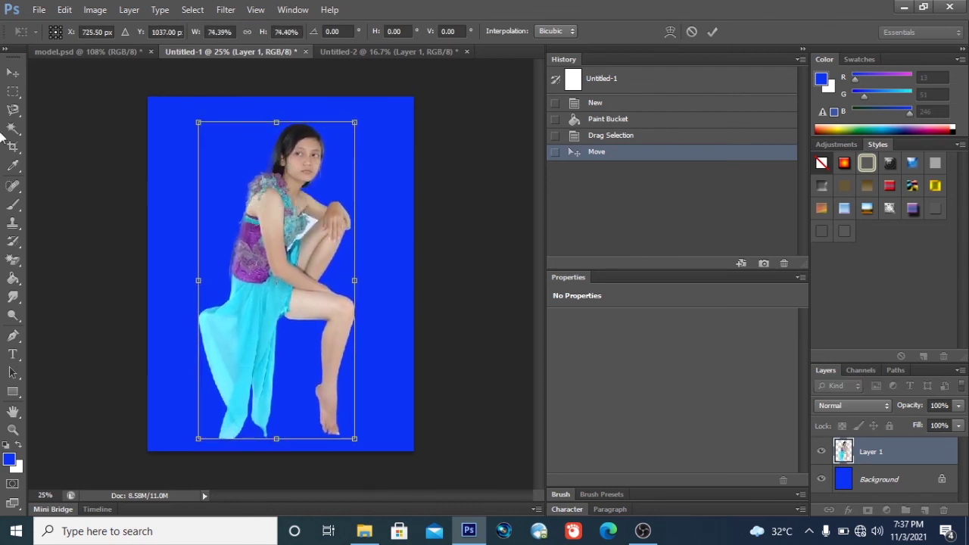
{"action": "left_click", "coordinate": [13, 72]}
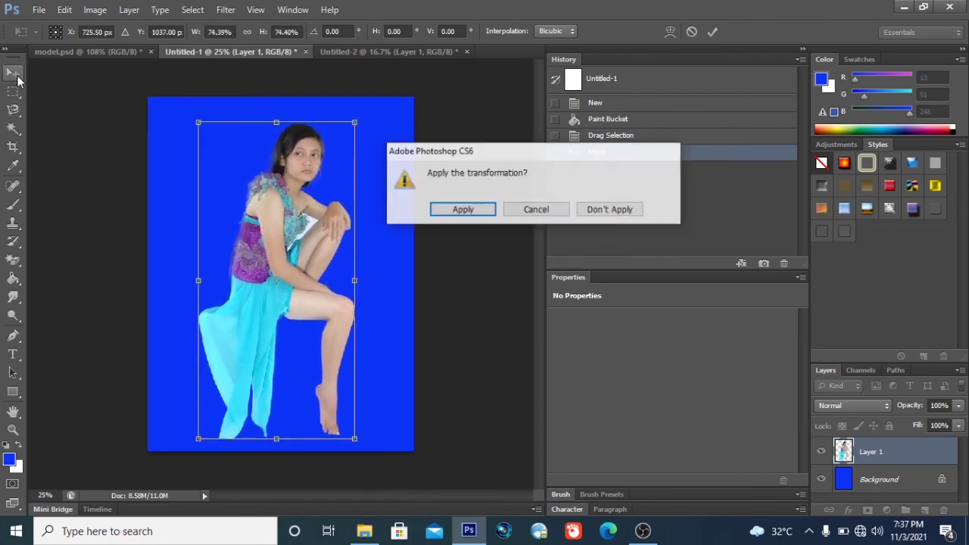
{"action": "left_click", "coordinate": [451, 211]}
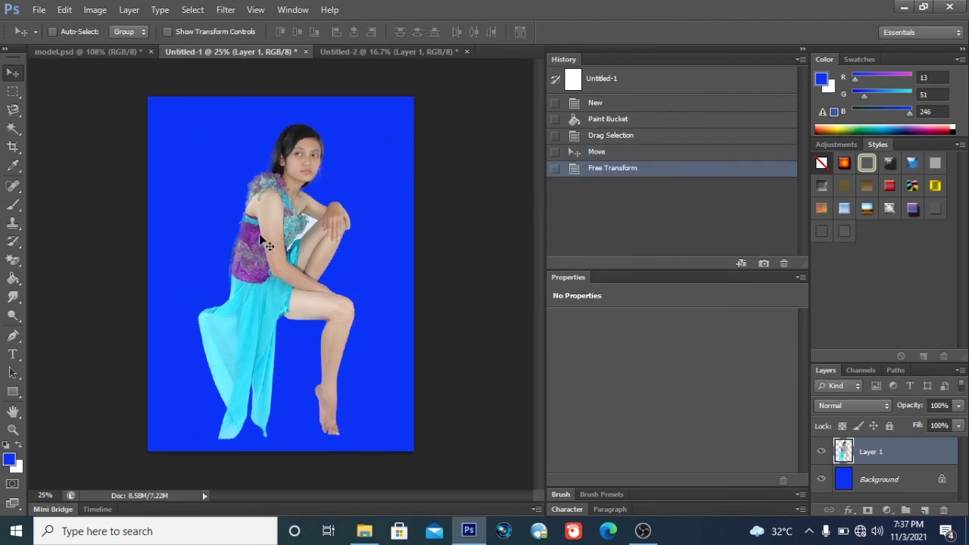
- Start a Pen tool path around the white gap, tracing from the bodice along the far arm's underside and down the thigh to the skirt
{"action": "scroll", "coordinate": [261, 238], "scroll_direction": "up", "scroll_amount": 2}
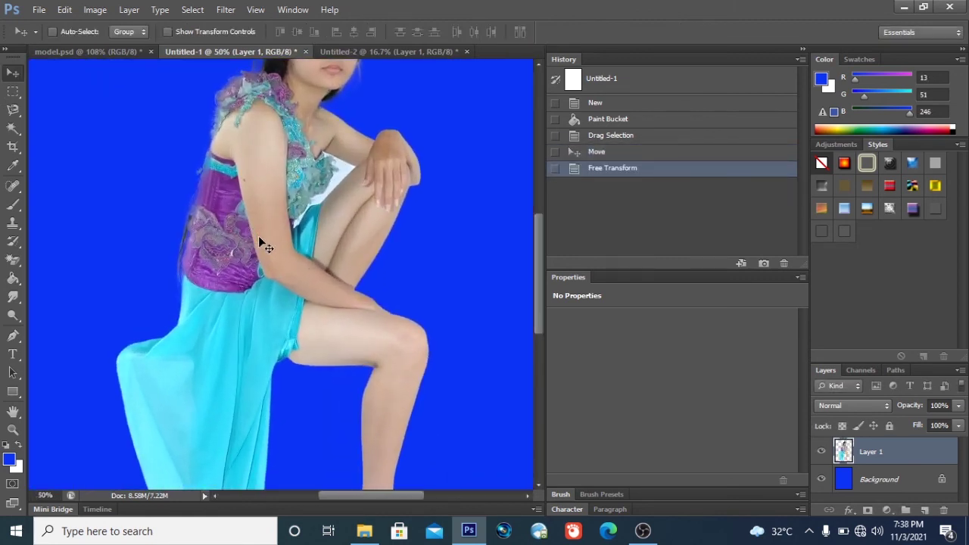
{"action": "scroll", "coordinate": [194, 267], "scroll_direction": "up", "scroll_amount": 2}
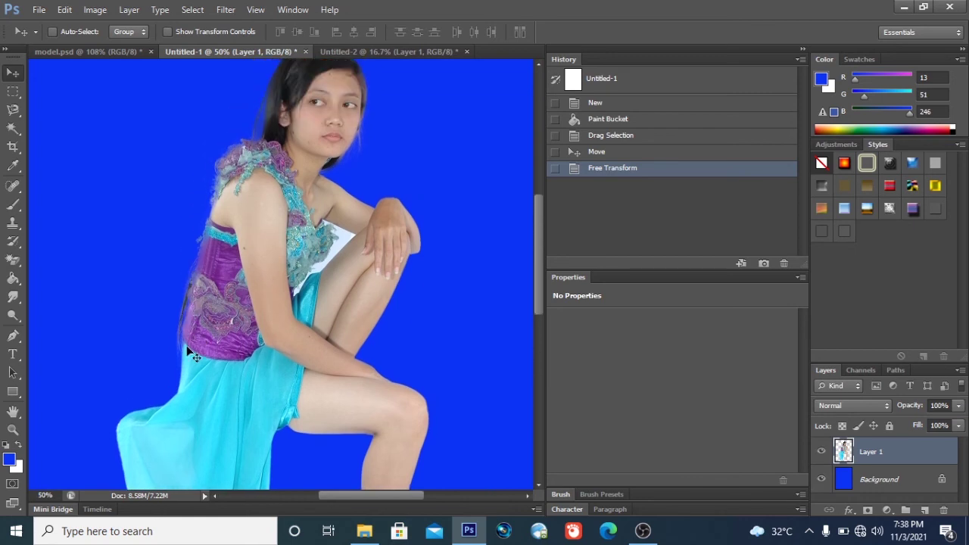
{"action": "scroll", "coordinate": [204, 296], "scroll_direction": "up", "scroll_amount": 3}
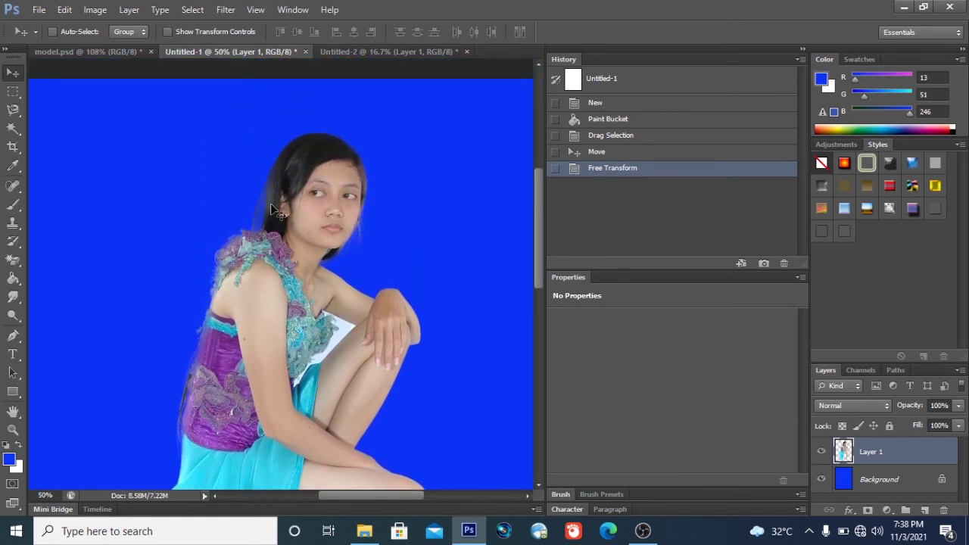
{"action": "scroll", "coordinate": [330, 261], "scroll_direction": "down", "scroll_amount": 3}
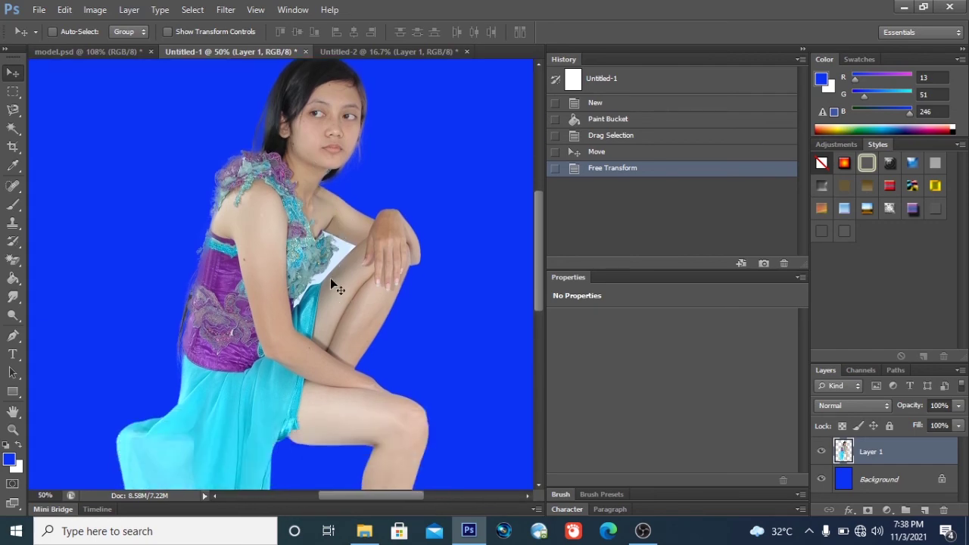
{"action": "scroll", "coordinate": [378, 279], "scroll_direction": "down", "scroll_amount": 1}
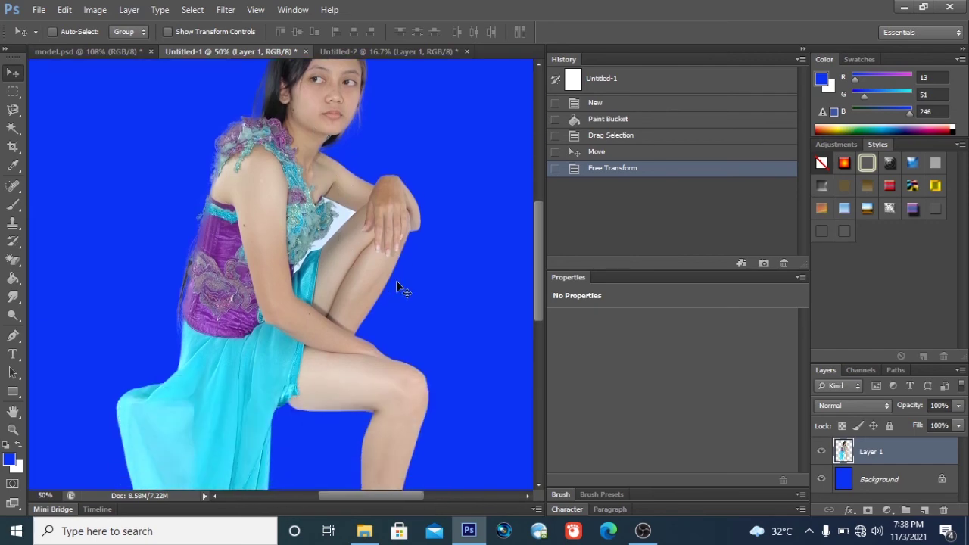
{"action": "scroll", "coordinate": [398, 284], "scroll_direction": "up", "scroll_amount": 4}
{"action": "left_click_drag", "start_coordinate": [370, 496], "coordinate": [387, 496]}
{"action": "left_click_drag", "start_coordinate": [533, 263], "coordinate": [539, 239]}
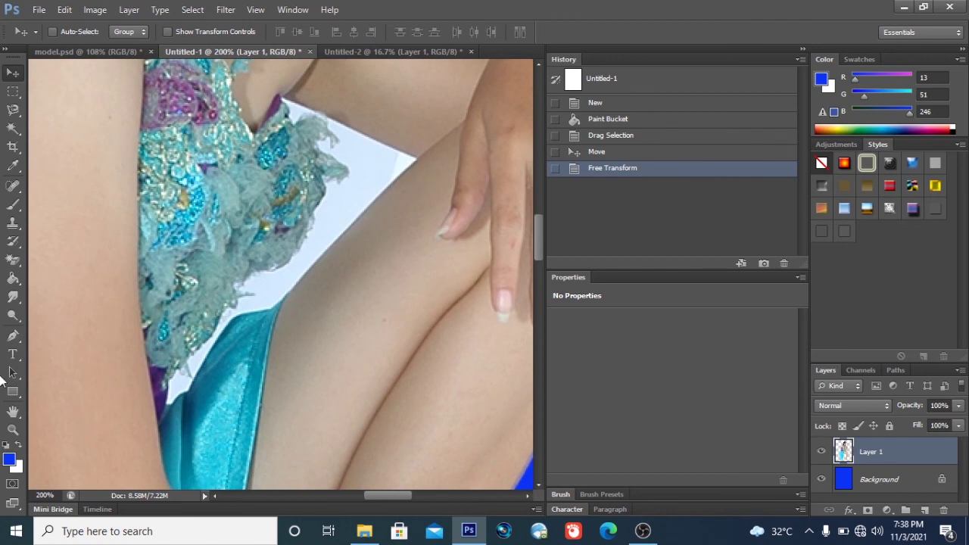
{"action": "left_click", "coordinate": [13, 335]}
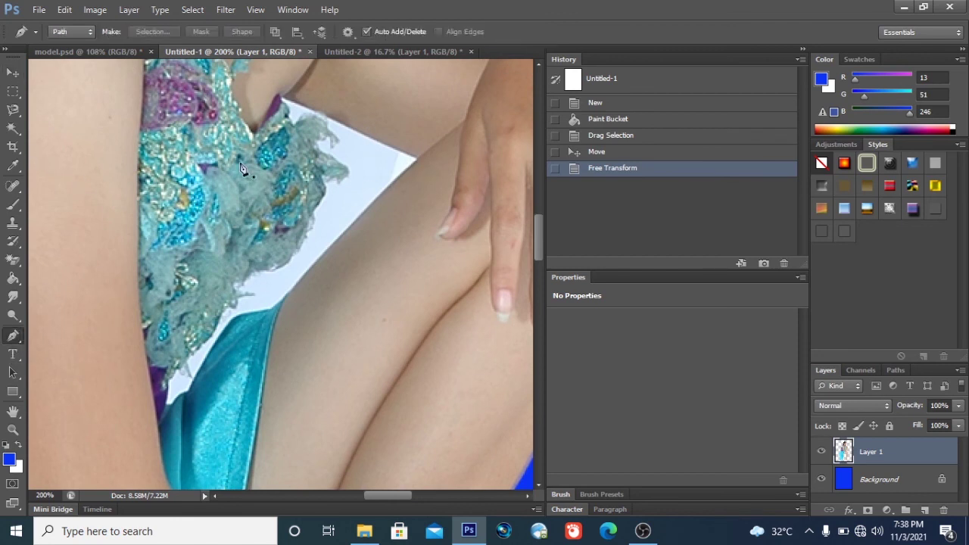
{"action": "left_click", "coordinate": [283, 99]}
{"action": "left_click", "coordinate": [414, 159]}
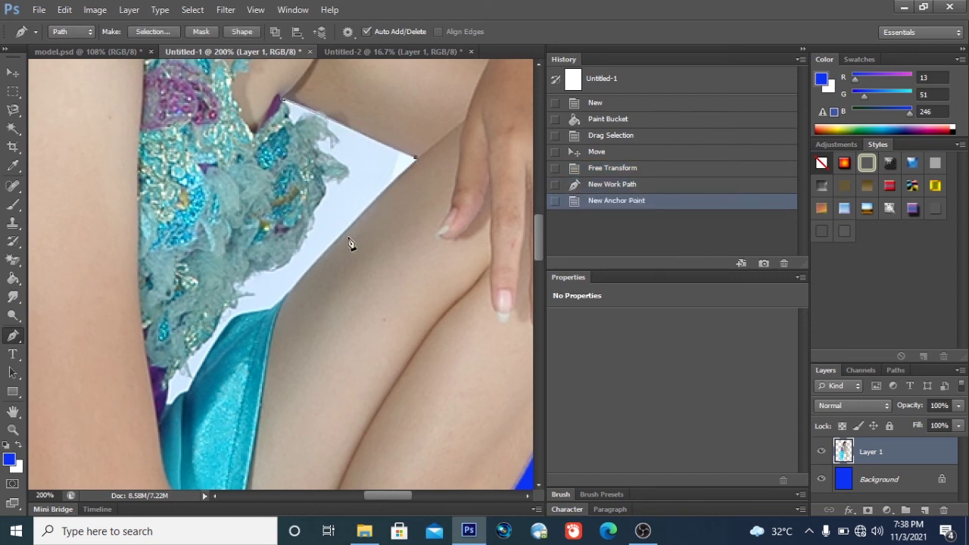
{"action": "left_click", "coordinate": [326, 248]}
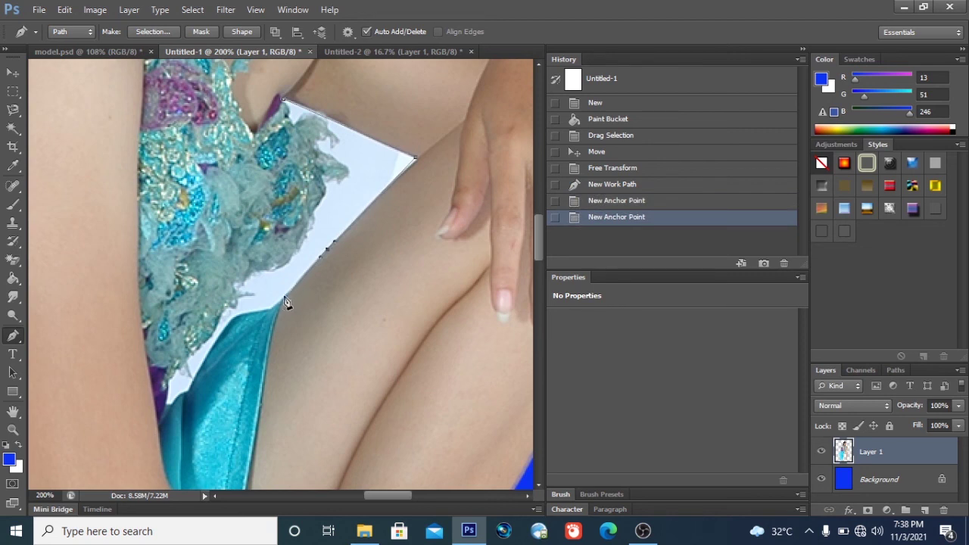
{"action": "left_click", "coordinate": [278, 307]}
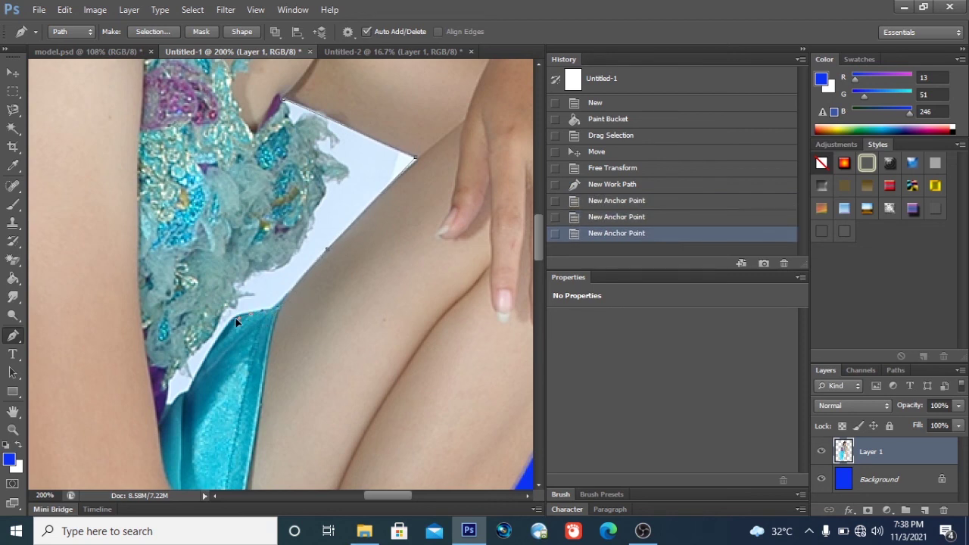
- Continue the path along the turquoise skirt's upper edge to the white gap's lowest tip beside the near arm
{"action": "left_click", "coordinate": [231, 323]}
{"action": "left_click", "coordinate": [206, 361]}
{"action": "left_click", "coordinate": [197, 381]}
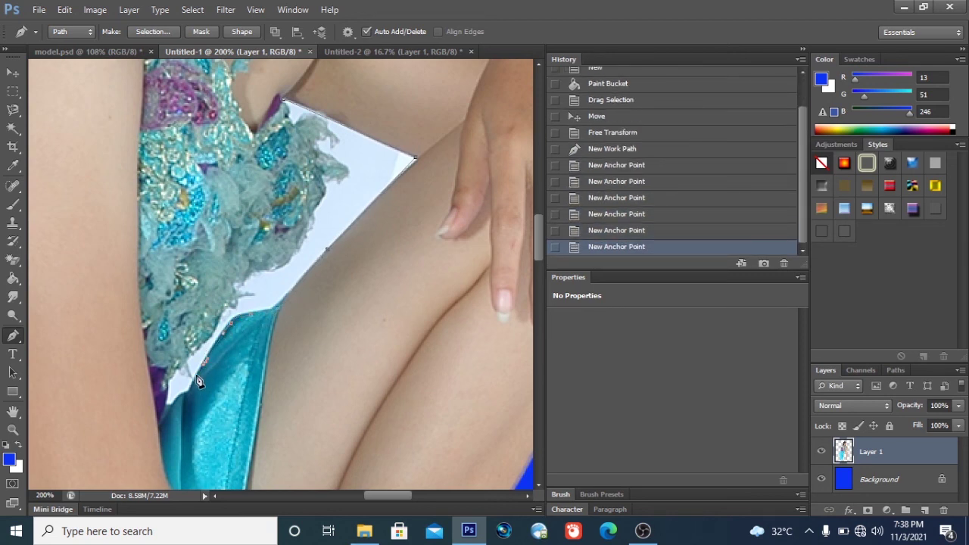
{"action": "left_click", "coordinate": [188, 393]}
{"action": "left_click", "coordinate": [176, 401]}
{"action": "left_click", "coordinate": [165, 407]}
- Trace the path from the gap's lowest tip up along the bodice's ruffled edge to the outermost ruffle
{"action": "left_click", "coordinate": [168, 387]}
{"action": "left_click", "coordinate": [176, 370]}
{"action": "left_click", "coordinate": [182, 370]}
{"action": "left_click", "coordinate": [193, 372]}
{"action": "left_click", "coordinate": [188, 359]}
{"action": "left_click", "coordinate": [197, 352]}
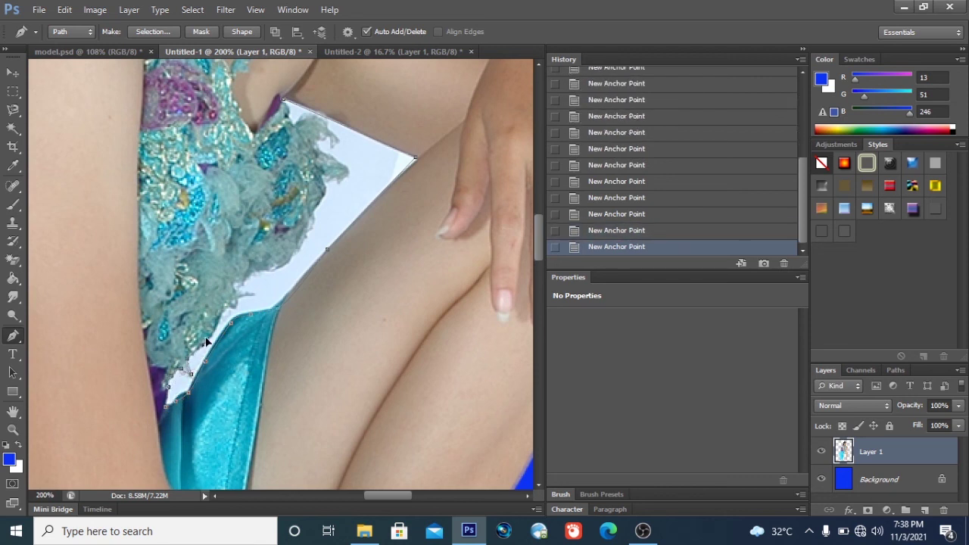
{"action": "left_click", "coordinate": [239, 289]}
{"action": "left_click", "coordinate": [291, 258]}
{"action": "left_click", "coordinate": [305, 236]}
{"action": "left_click", "coordinate": [315, 218]}
{"action": "left_click", "coordinate": [321, 203]}
{"action": "left_click", "coordinate": [326, 194]}
{"action": "left_click", "coordinate": [323, 180]}
{"action": "left_click", "coordinate": [331, 180]}
{"action": "left_click", "coordinate": [343, 182]}
{"action": "left_click", "coordinate": [345, 168]}
{"action": "left_click", "coordinate": [335, 158]}
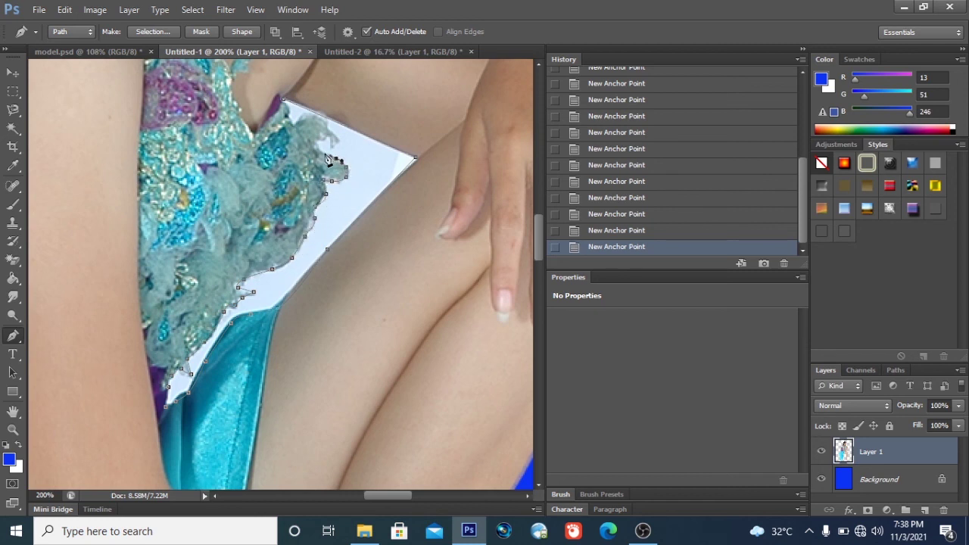
- Trace around the bodice's uppermost ruffles and close the path at its starting anchor beneath the arm
{"action": "left_click", "coordinate": [323, 138]}
{"action": "left_click", "coordinate": [328, 136]}
{"action": "left_click", "coordinate": [329, 141]}
{"action": "left_click", "coordinate": [332, 146]}
{"action": "left_click", "coordinate": [337, 140]}
{"action": "left_click", "coordinate": [324, 127]}
{"action": "left_click", "coordinate": [315, 119]}
{"action": "left_click", "coordinate": [301, 121]}
{"action": "left_click", "coordinate": [284, 102]}
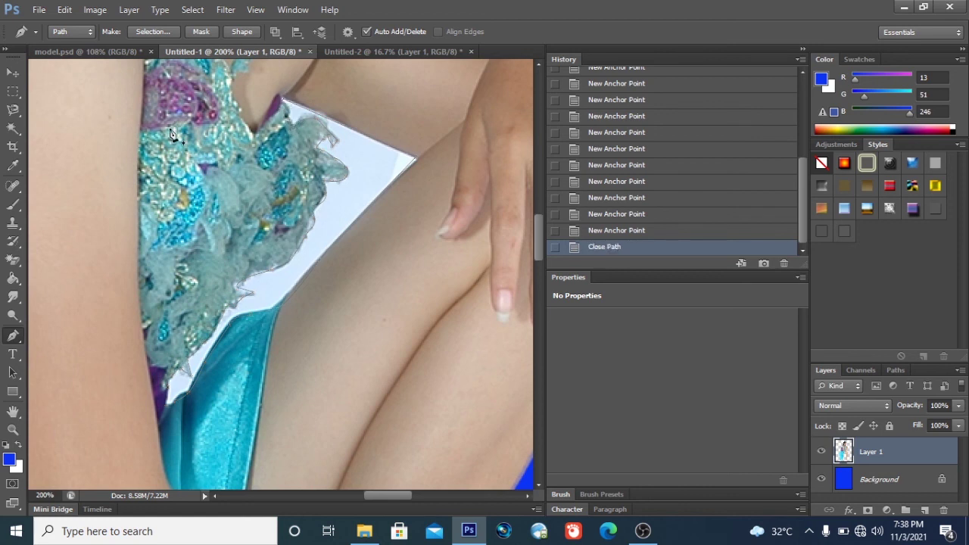
- Convert the closed path to a selection, delete the white area inside it from Layer 1, and deselect
{"action": "right_click", "coordinate": [369, 175]}
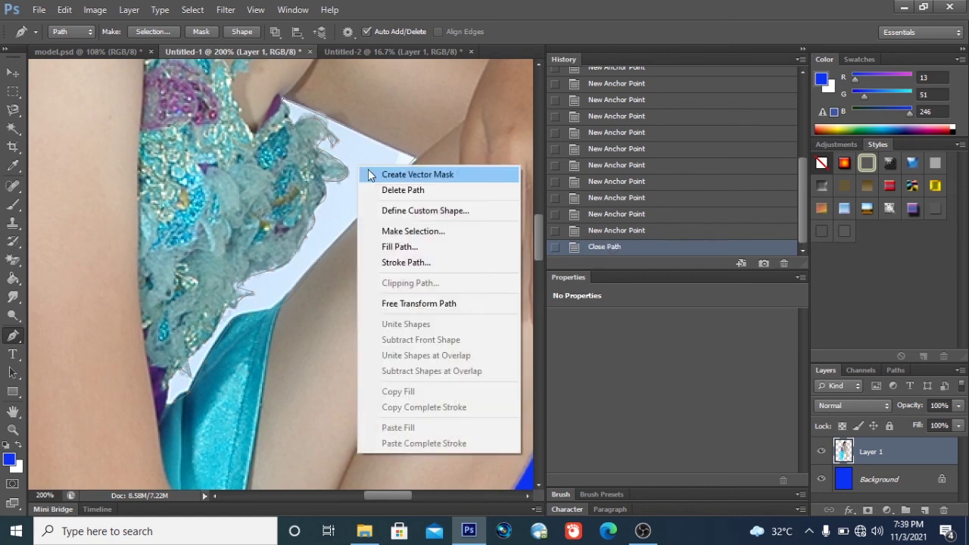
{"action": "left_click", "coordinate": [416, 232]}
{"action": "left_click", "coordinate": [554, 150]}
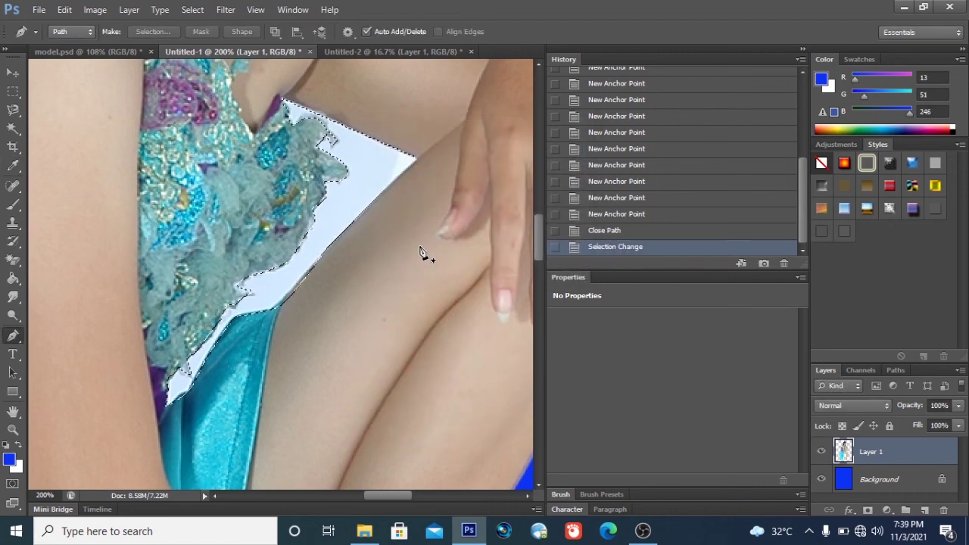
{"action": "key", "text": "Delete"}
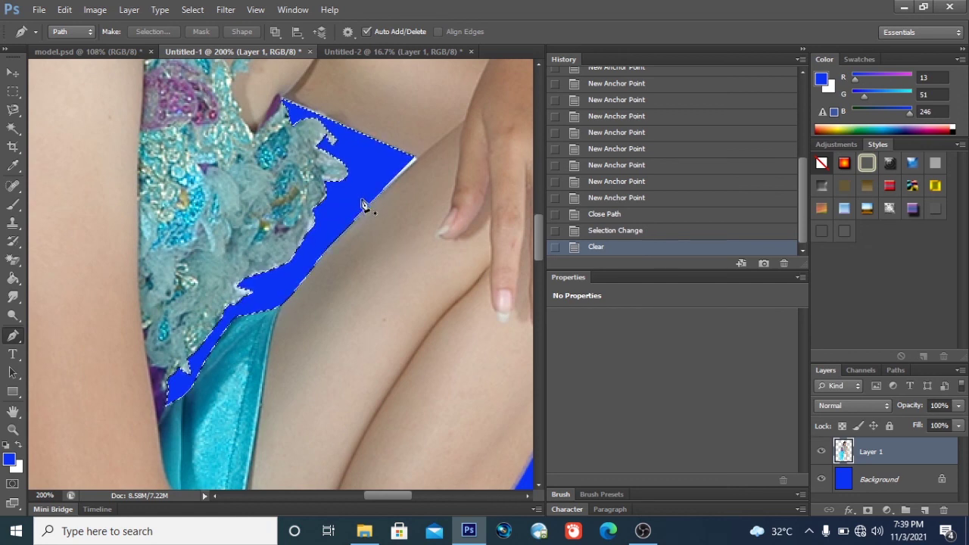
{"action": "key", "text": "ctrl+d"}
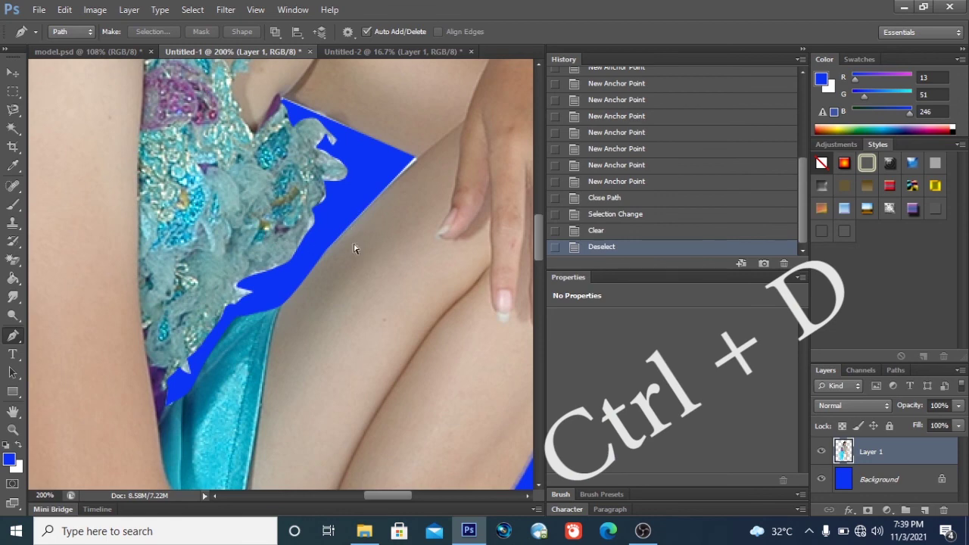
- Check the model's whole figure and the cleared gap against the blue background
{"action": "scroll", "coordinate": [353, 248], "scroll_direction": "down", "scroll_amount": 4}
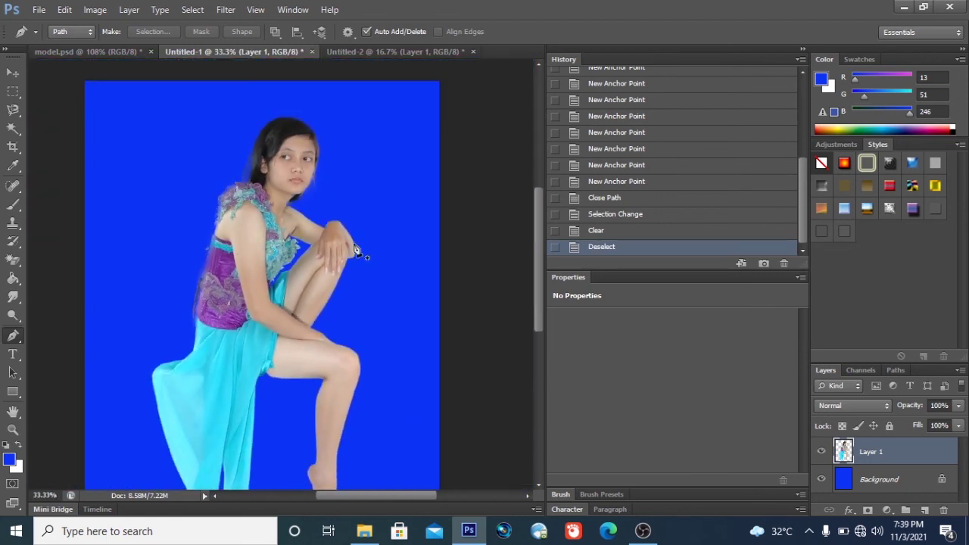
{"action": "left_click", "coordinate": [12, 72]}
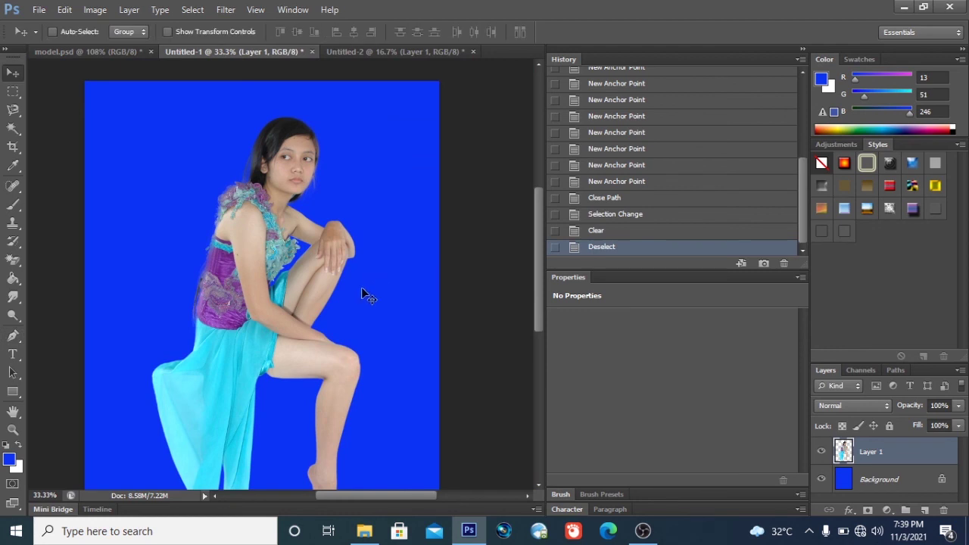
{"action": "scroll", "coordinate": [286, 258], "scroll_direction": "down", "scroll_amount": 3}
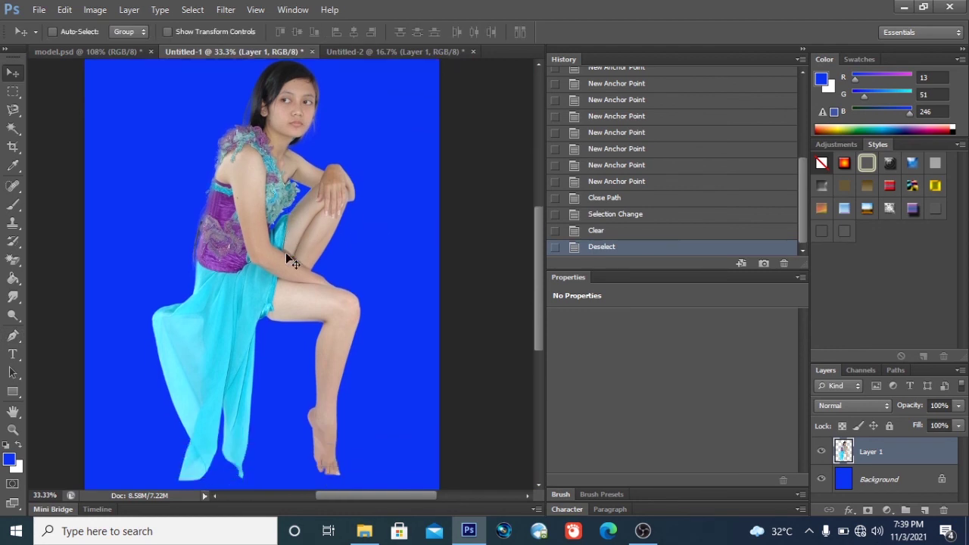
{"action": "scroll", "coordinate": [279, 266], "scroll_direction": "up", "scroll_amount": 3}
{"action": "scroll", "coordinate": [280, 267], "scroll_direction": "down", "scroll_amount": 2}
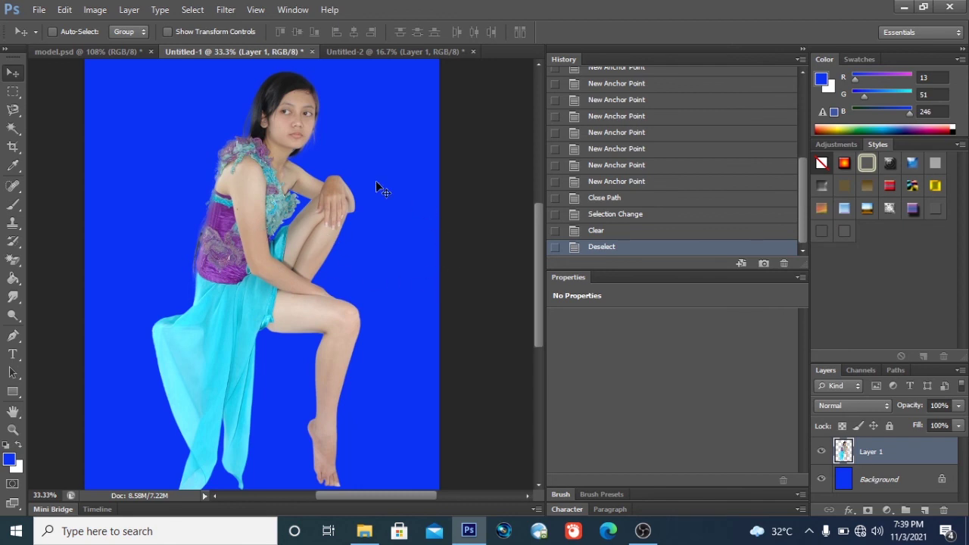
{"action": "scroll", "coordinate": [236, 180], "scroll_direction": "up", "scroll_amount": 2}
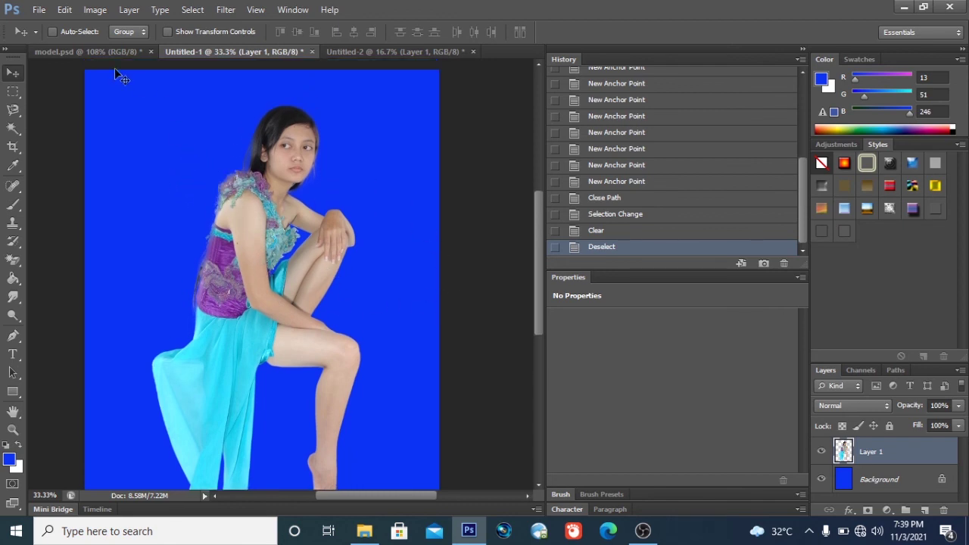